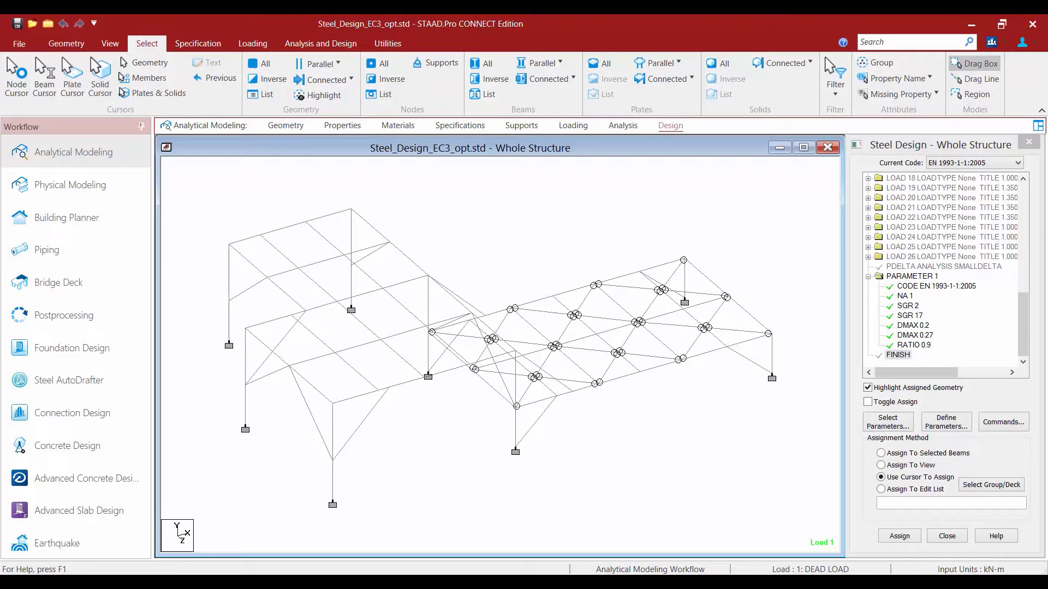
- Open the Design Commands list and choose the SELECT least-weight sizing command
{"action": "left_click", "coordinate": [1001, 423]}
{"action": "left_click_drag", "start_coordinate": [751, 228], "coordinate": [473, 183]}
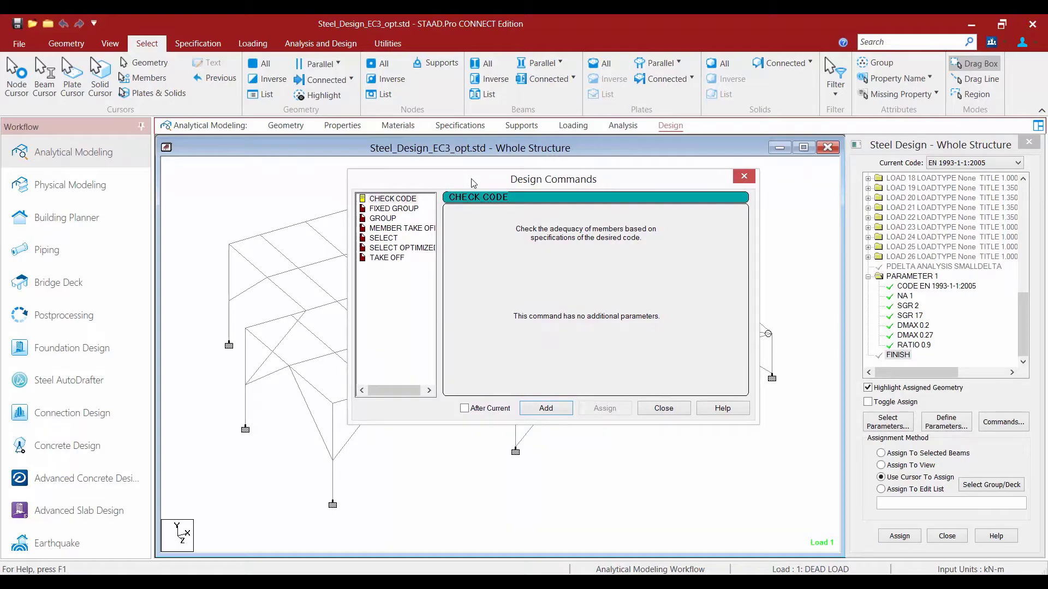
{"action": "left_click", "coordinate": [391, 239]}
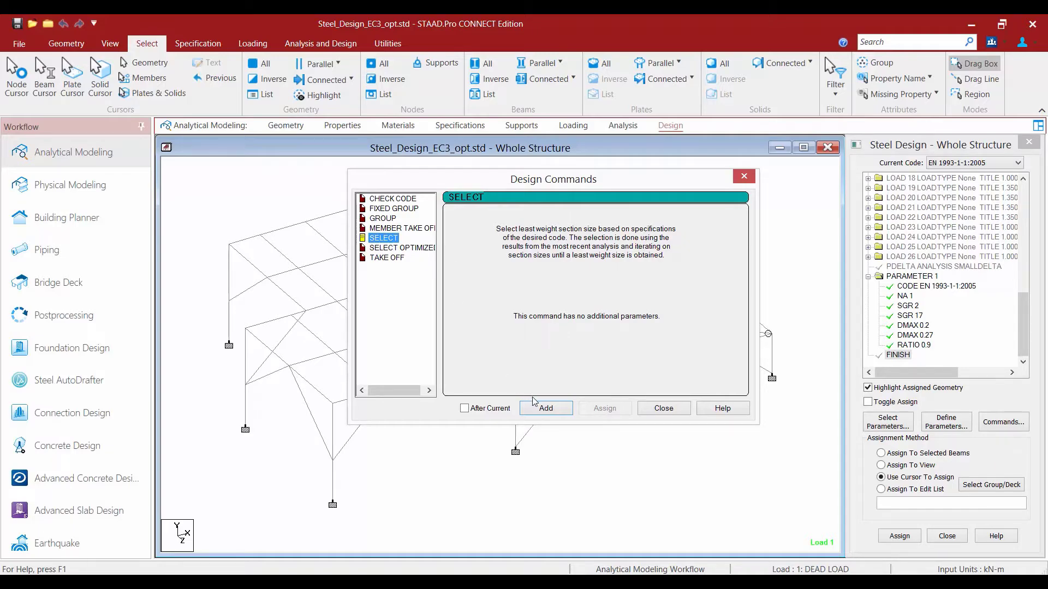
- Add SELECT, then a GROUP command grouping by cross-section area Ax, to the design input
{"action": "left_click", "coordinate": [545, 408]}
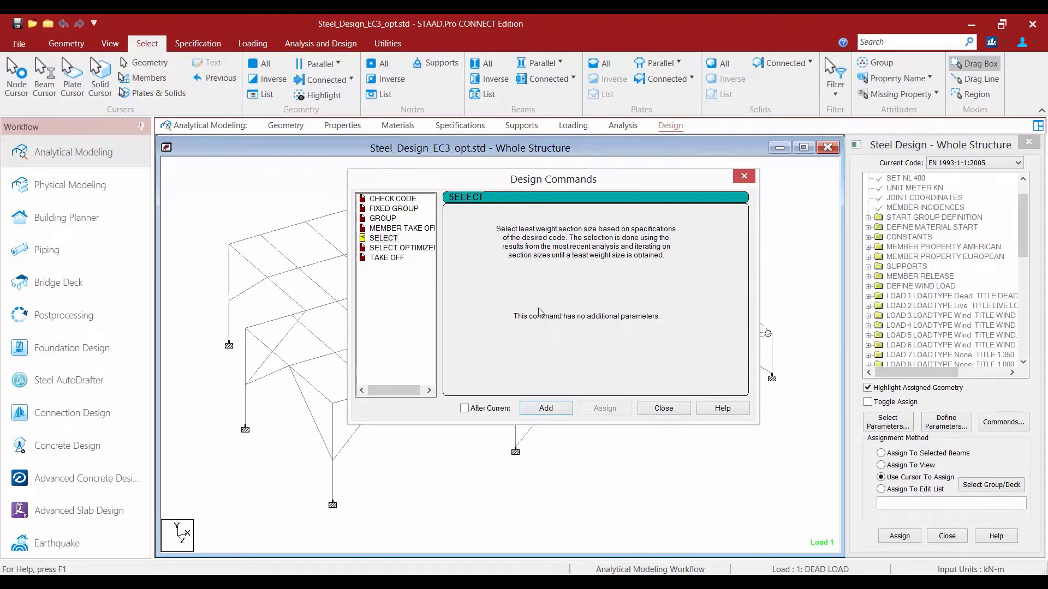
{"action": "left_click", "coordinate": [385, 219]}
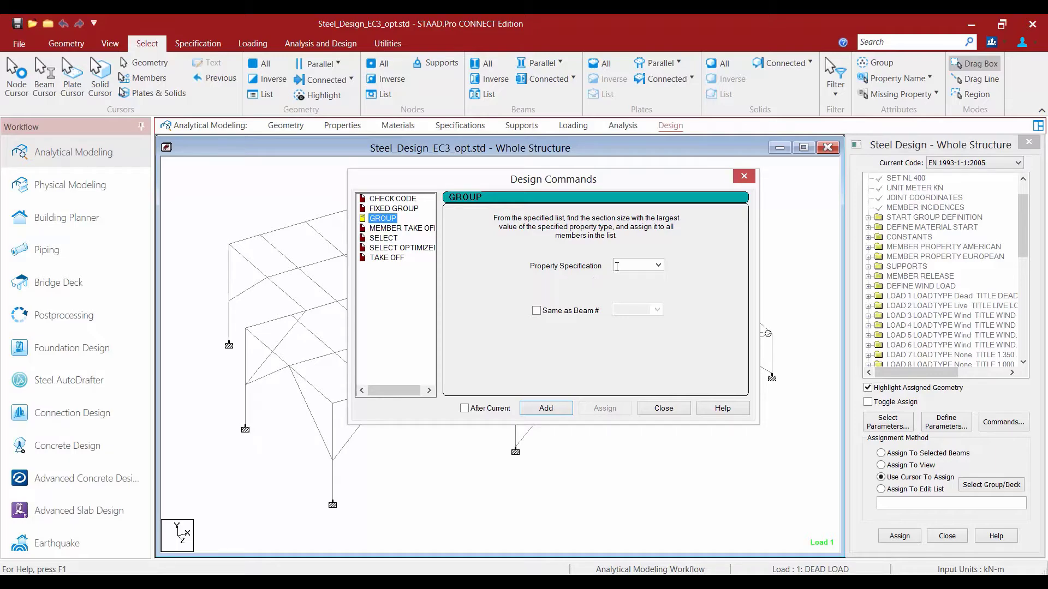
{"action": "left_click", "coordinate": [658, 266]}
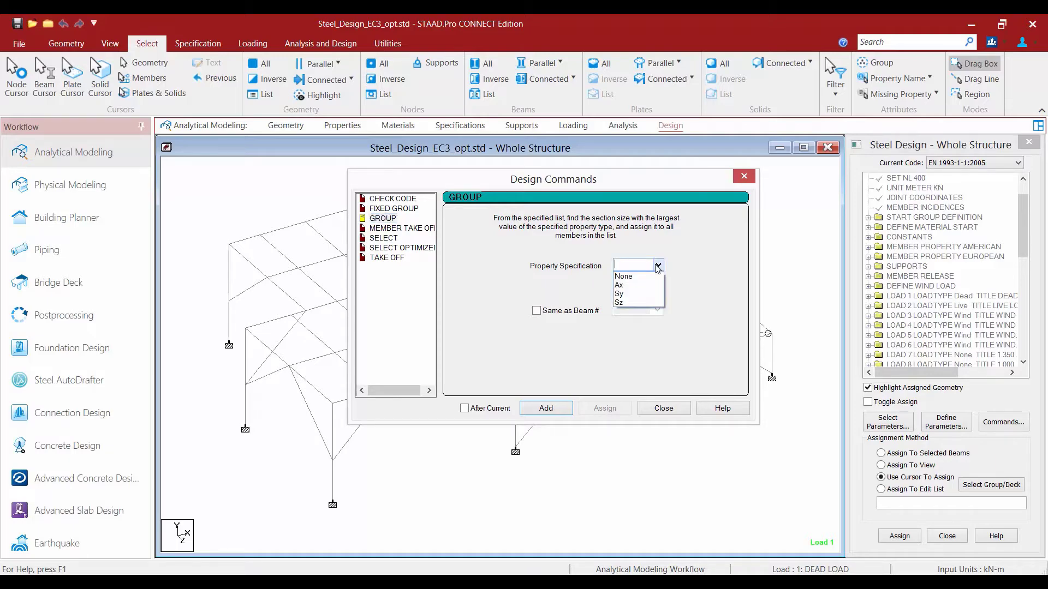
{"action": "left_click", "coordinate": [619, 284]}
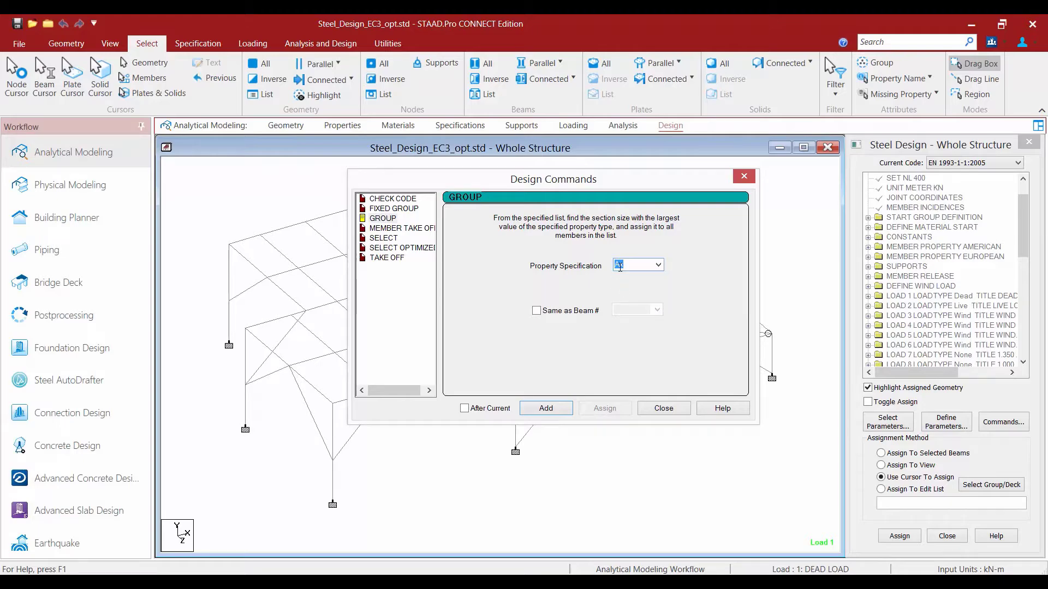
{"action": "left_click", "coordinate": [540, 410]}
{"action": "left_click", "coordinate": [660, 408]}
{"action": "left_click_drag", "start_coordinate": [1025, 212], "coordinate": [1031, 349]}
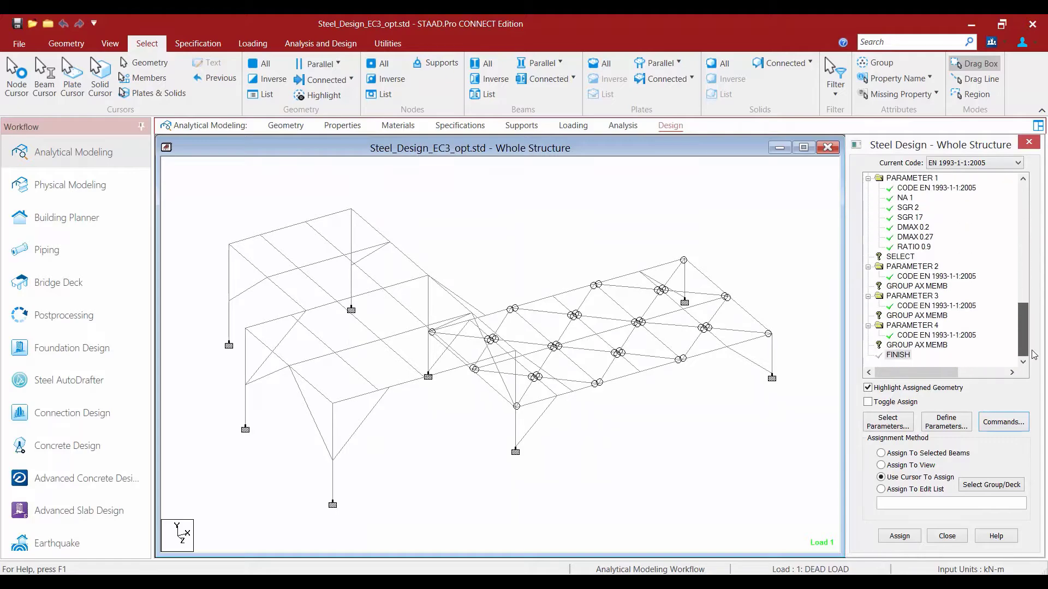
- Select the IPE300, L200X200X14 and TUB20020012 members by property and assign SELECT to them
{"action": "left_click", "coordinate": [896, 258]}
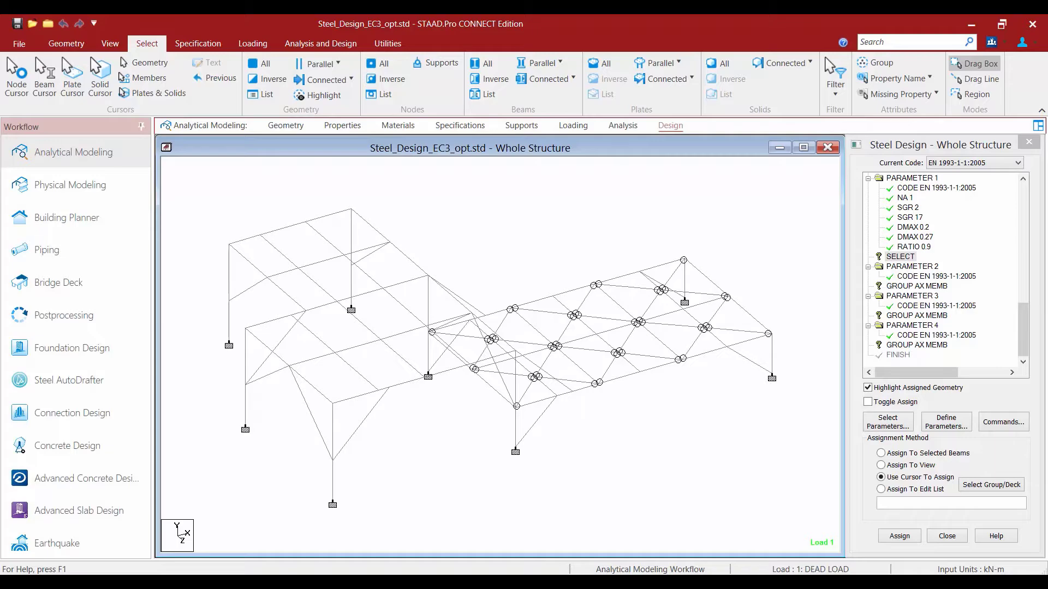
{"action": "left_click", "coordinate": [901, 258]}
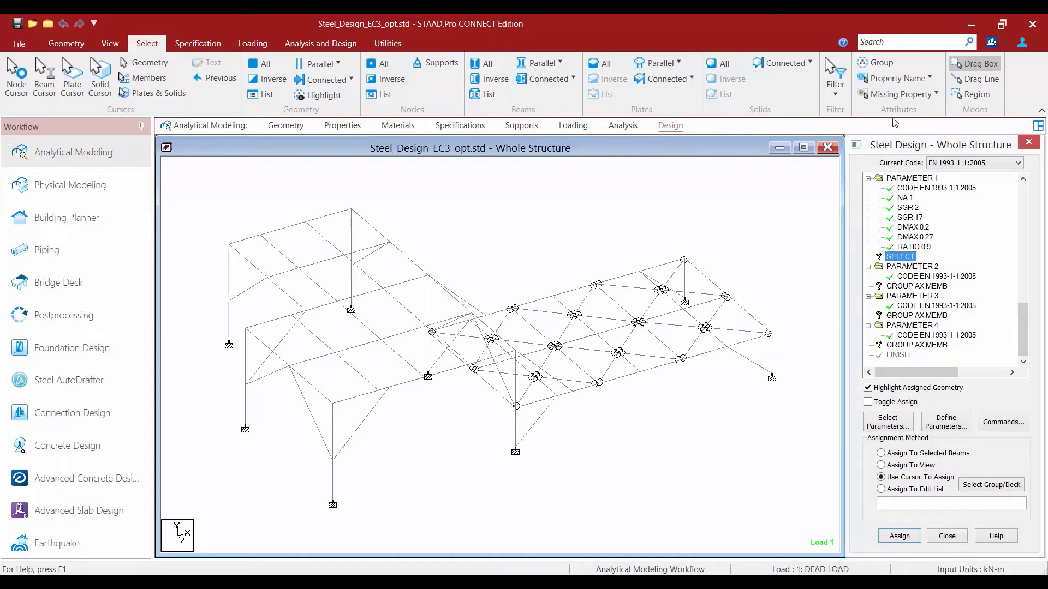
{"action": "left_click", "coordinate": [880, 82]}
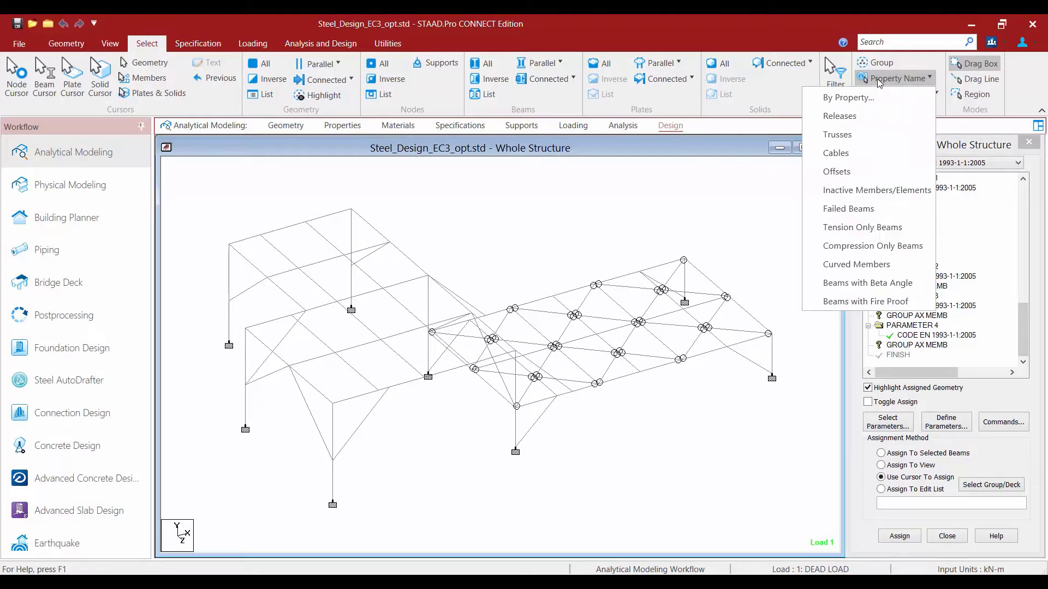
{"action": "left_click", "coordinate": [846, 98]}
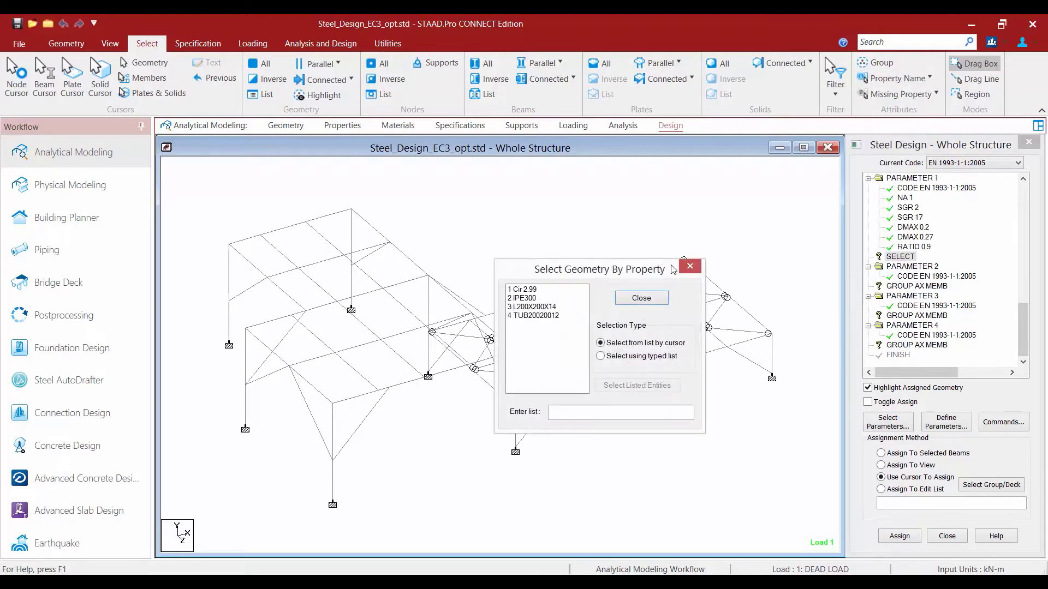
{"action": "left_click", "coordinate": [521, 302]}
{"action": "left_click", "coordinate": [527, 307], "text": "ctrl"}
{"action": "left_click", "coordinate": [526, 315], "text": "ctrl"}
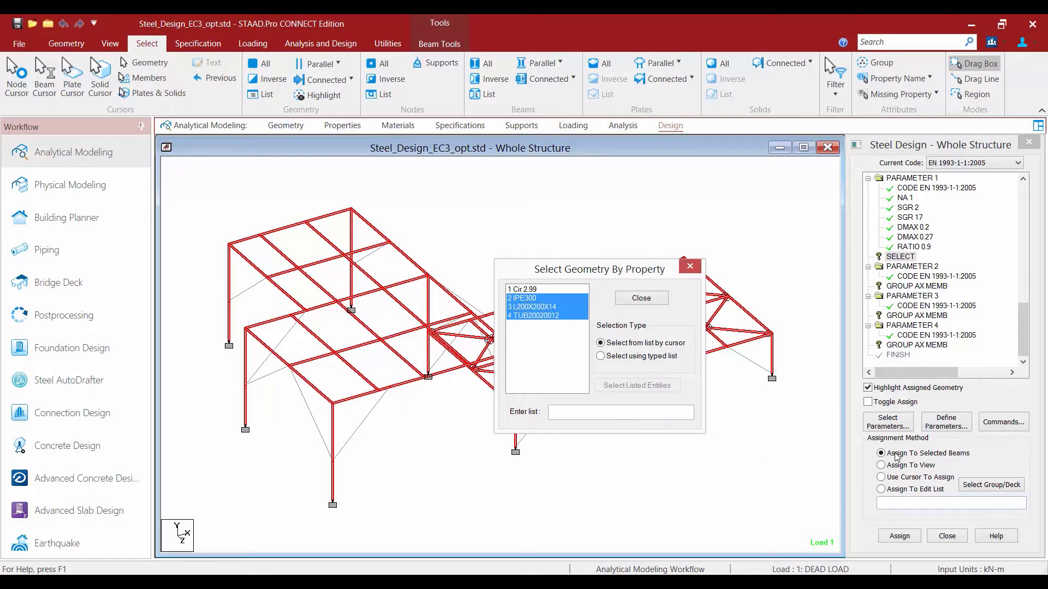
{"action": "left_click", "coordinate": [899, 536]}
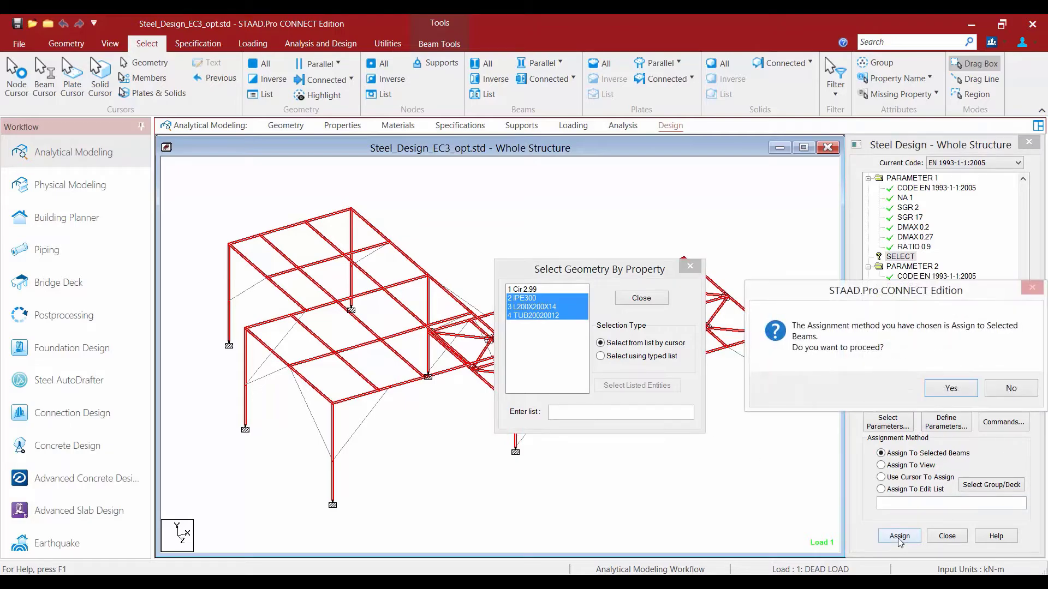
{"action": "left_click", "coordinate": [940, 387]}
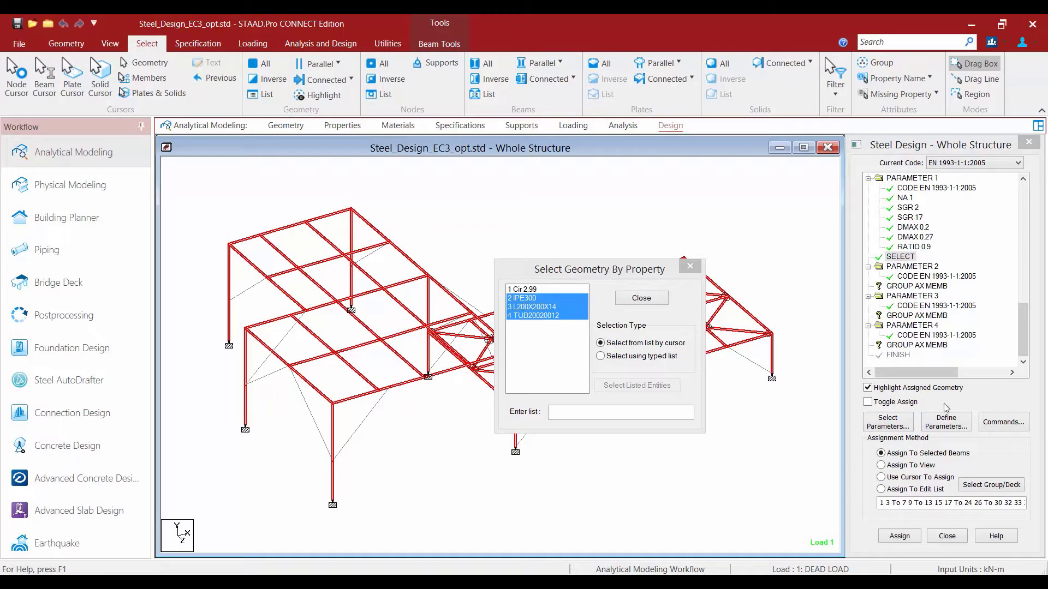
{"action": "left_click_drag", "start_coordinate": [580, 270], "coordinate": [589, 59]}
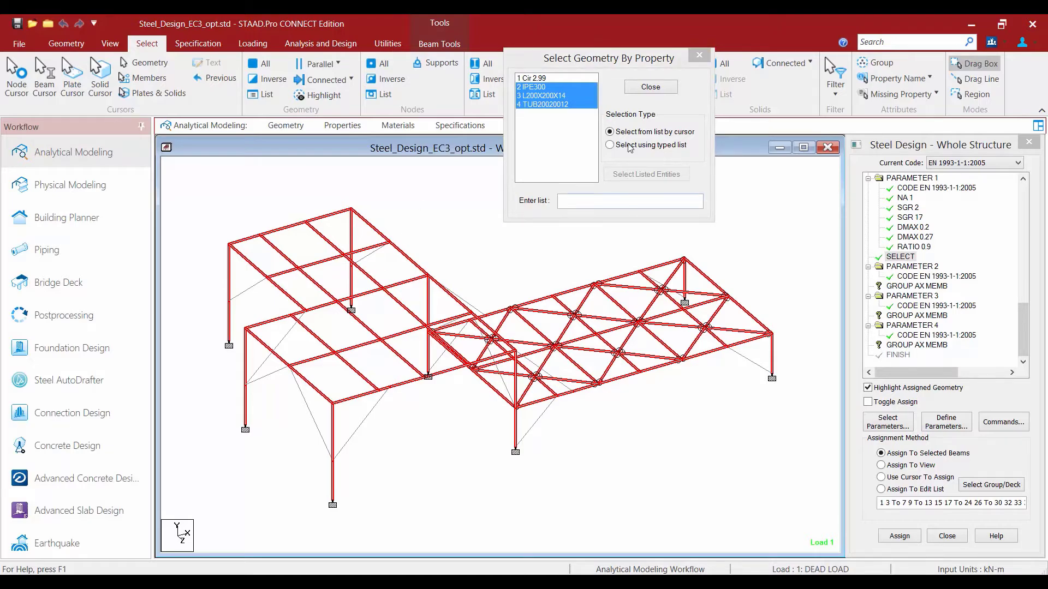
- Close the by-property selection, clear the column member selection, and pick PARAMETER 2's GROUP AX MEMB
{"action": "left_click", "coordinate": [650, 87]}
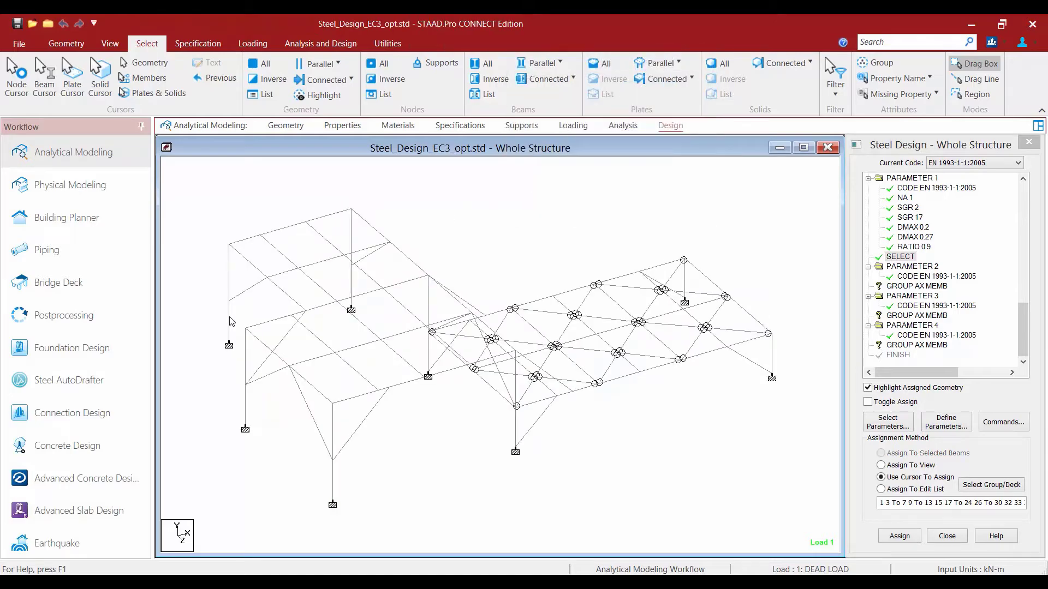
{"action": "left_click", "coordinate": [230, 289]}
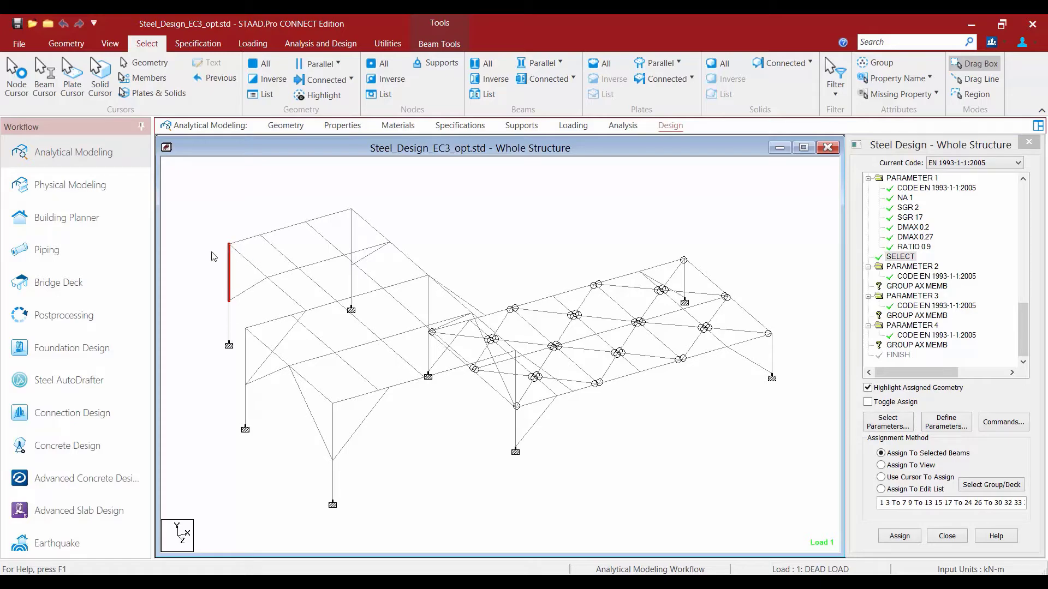
{"action": "left_click", "coordinate": [229, 328]}
{"action": "left_click", "coordinate": [229, 273]}
{"action": "left_click", "coordinate": [218, 295]}
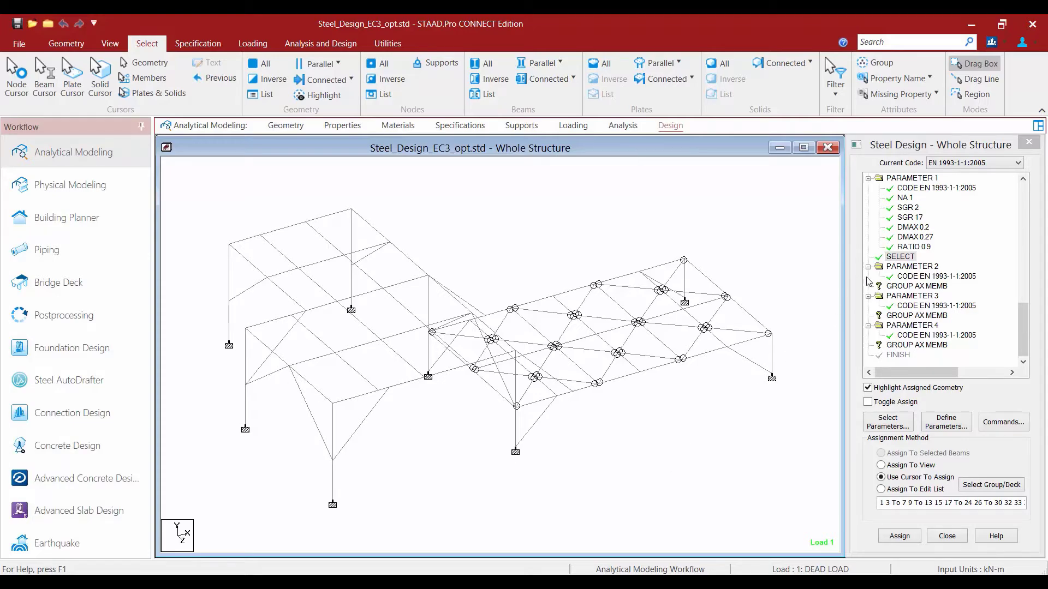
{"action": "left_click", "coordinate": [916, 286]}
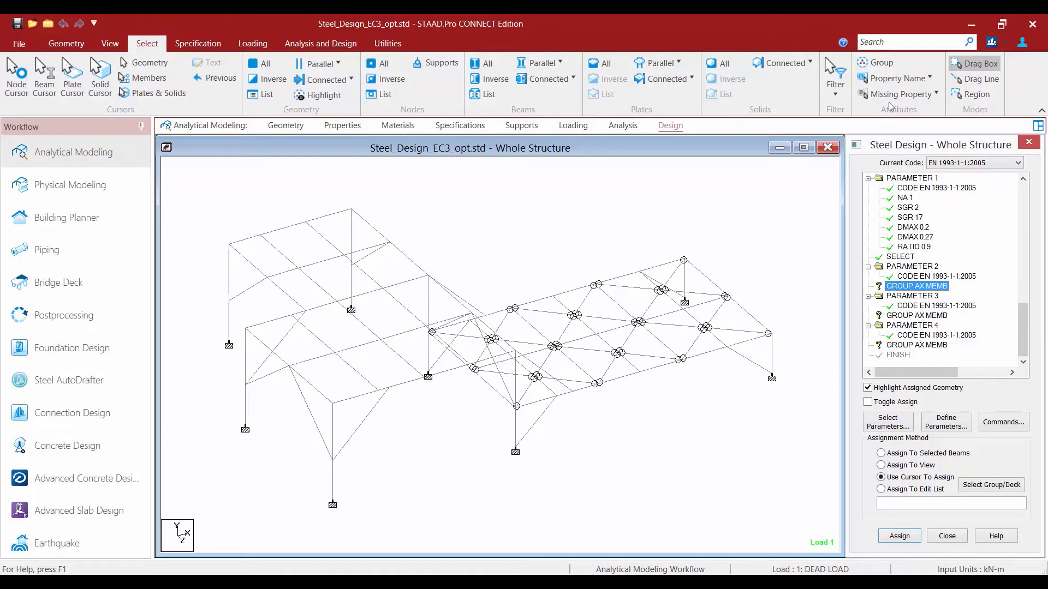
- Assign PARAMETER 2's GROUP AX MEMB to the G3 _FLOORGIRDERS group members
{"action": "left_click", "coordinate": [876, 64]}
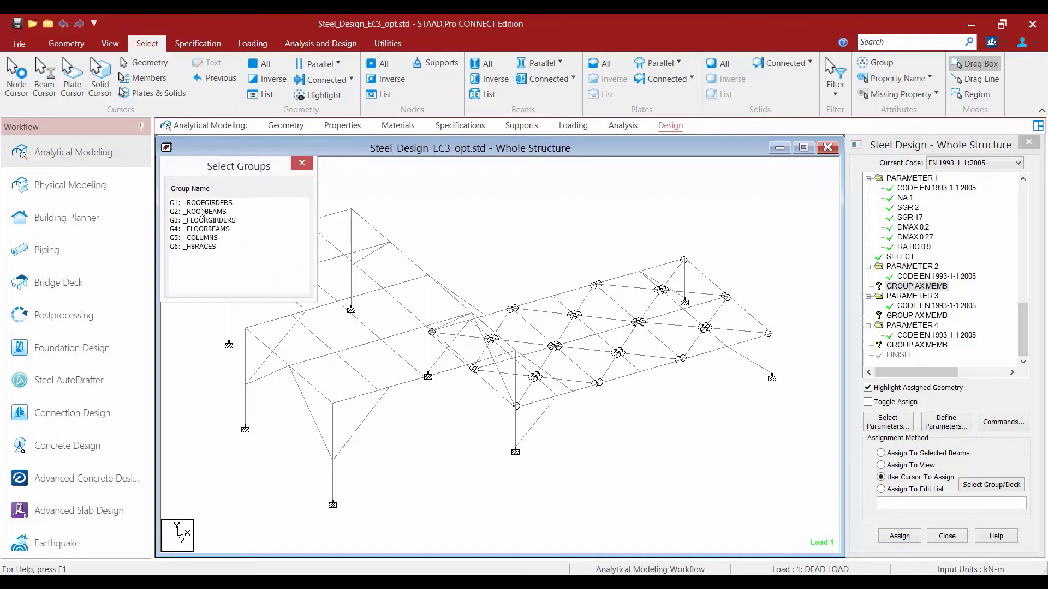
{"action": "left_click", "coordinate": [200, 220]}
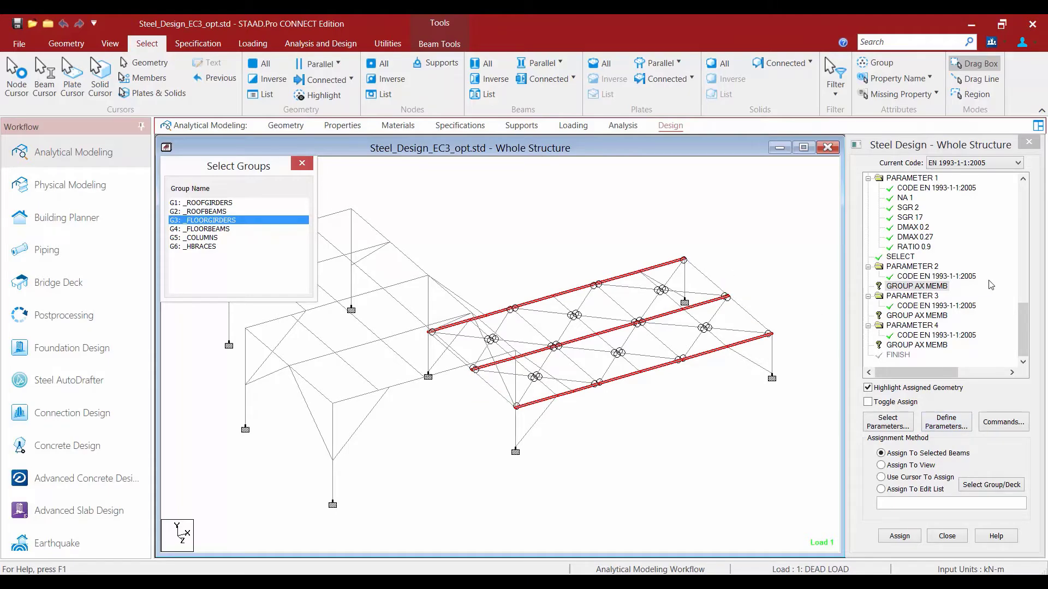
{"action": "left_click", "coordinate": [899, 536]}
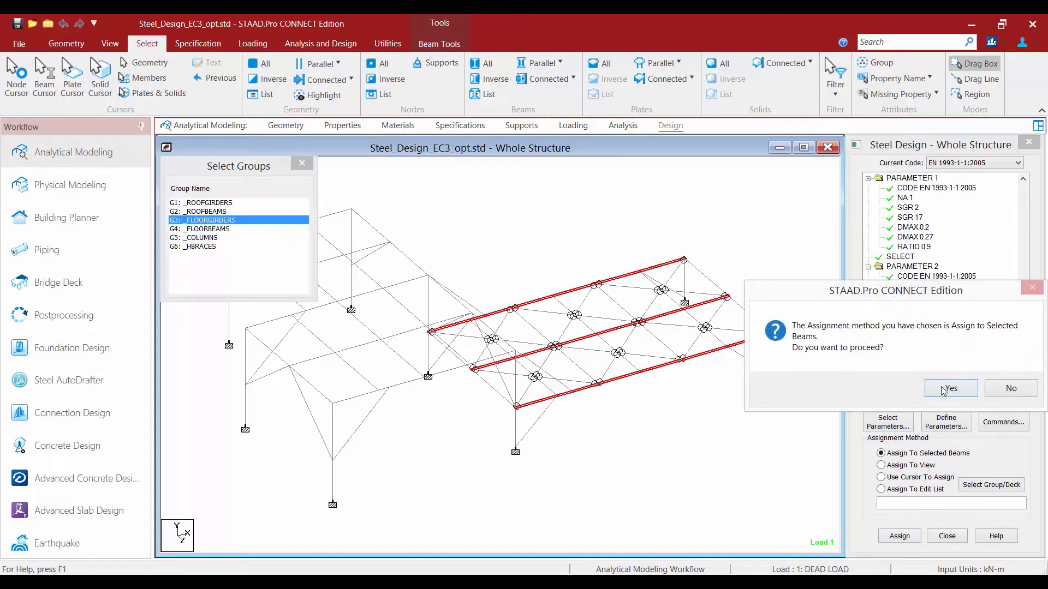
{"action": "left_click", "coordinate": [922, 393]}
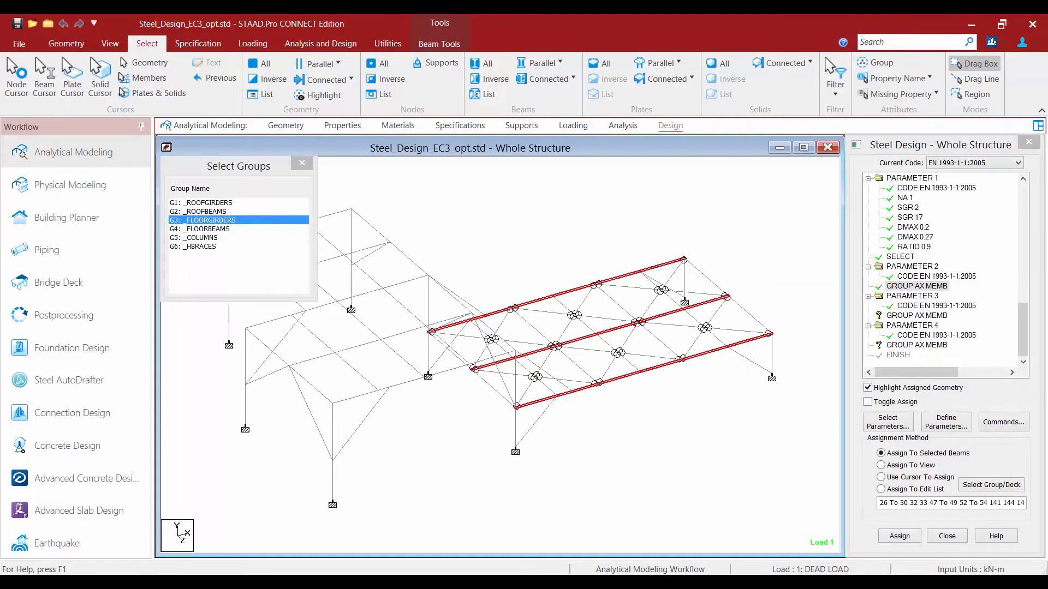
{"action": "left_click", "coordinate": [899, 317]}
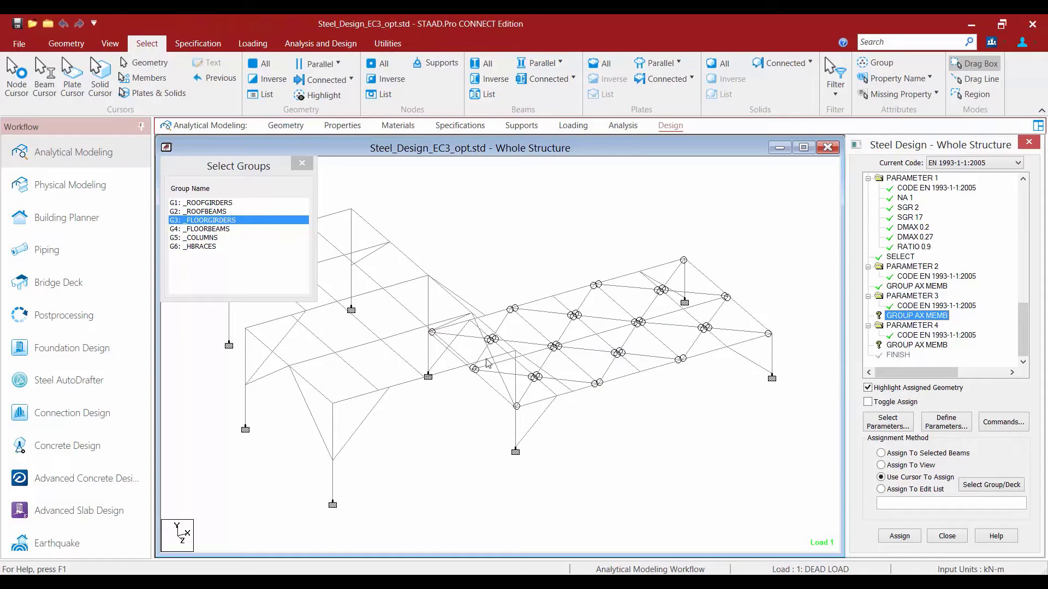
- Assign PARAMETER 3's GROUP AX MEMB to the _ROOFGIRDERS group members
{"action": "left_click", "coordinate": [192, 220]}
{"action": "left_click", "coordinate": [195, 203]}
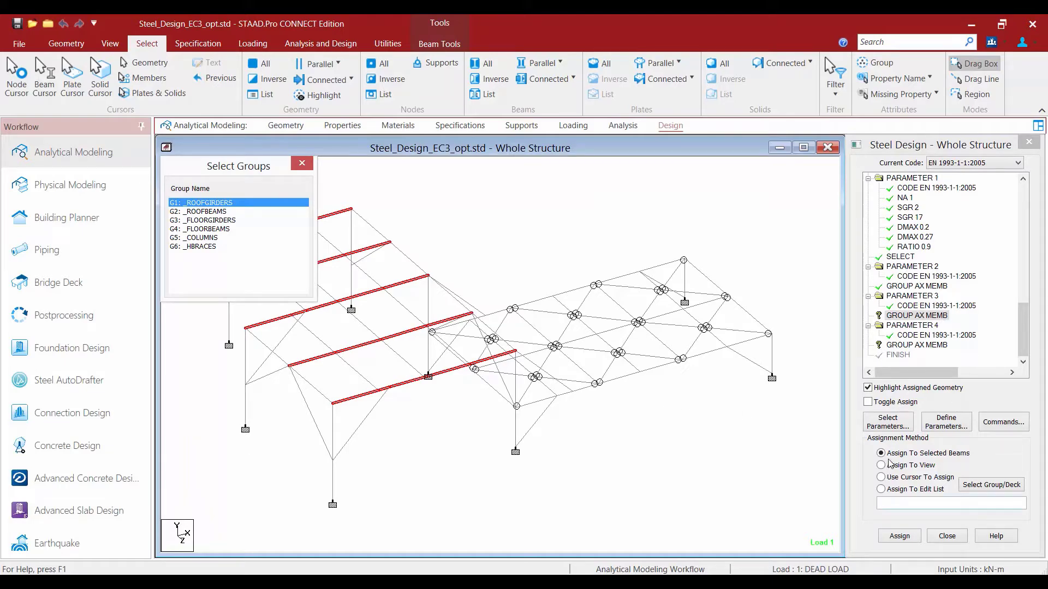
{"action": "left_click", "coordinate": [899, 536]}
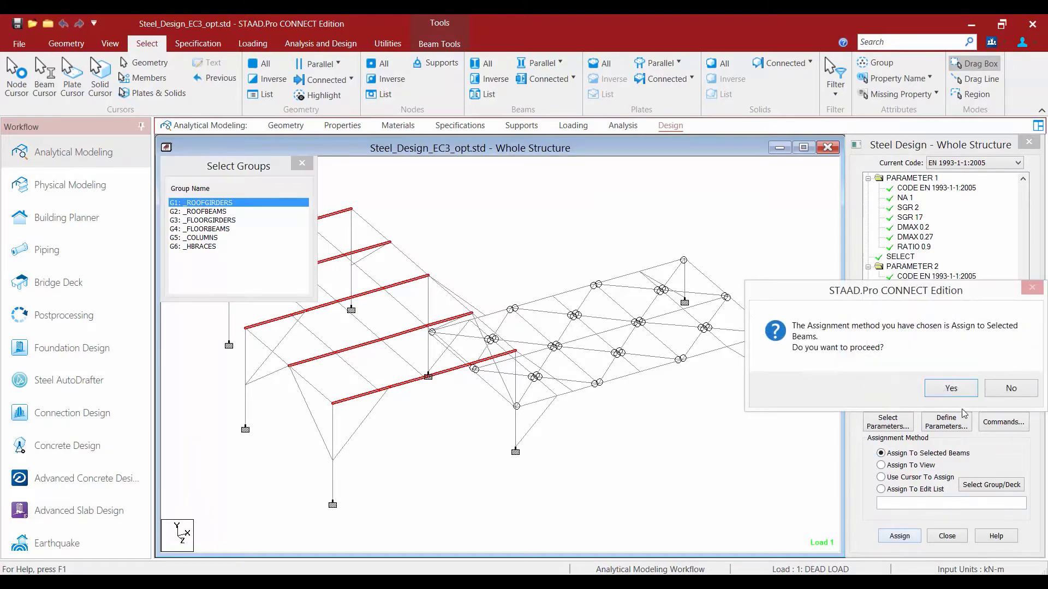
{"action": "left_click", "coordinate": [955, 390]}
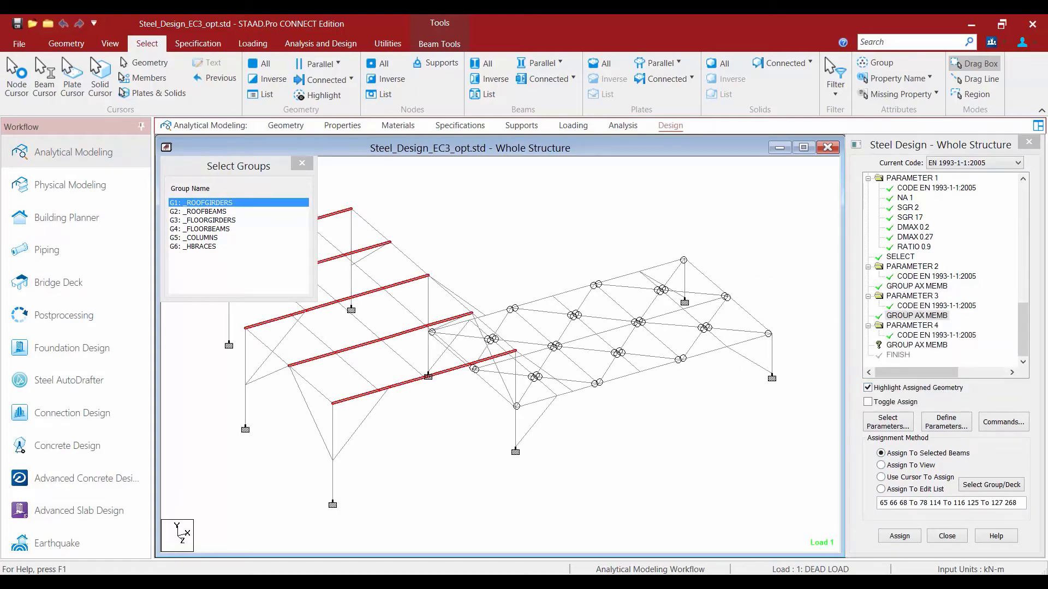
- Assign PARAMETER 4's GROUP AX MEMB to the G5 _COLUMNS group, then clear the selection
{"action": "left_click", "coordinate": [917, 345]}
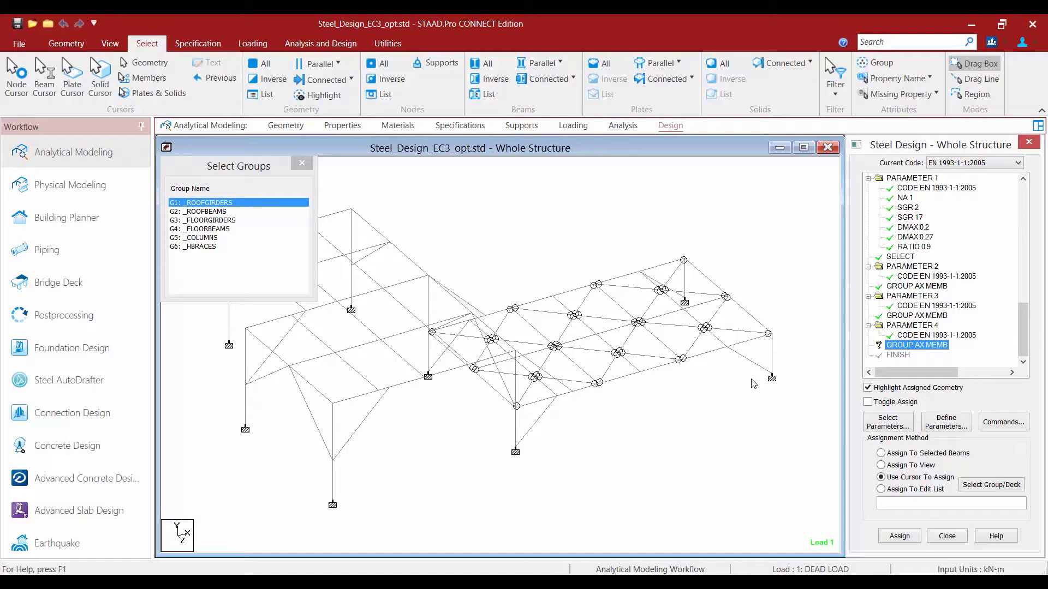
{"action": "left_click", "coordinate": [203, 239]}
{"action": "left_click", "coordinate": [203, 204], "text": "ctrl"}
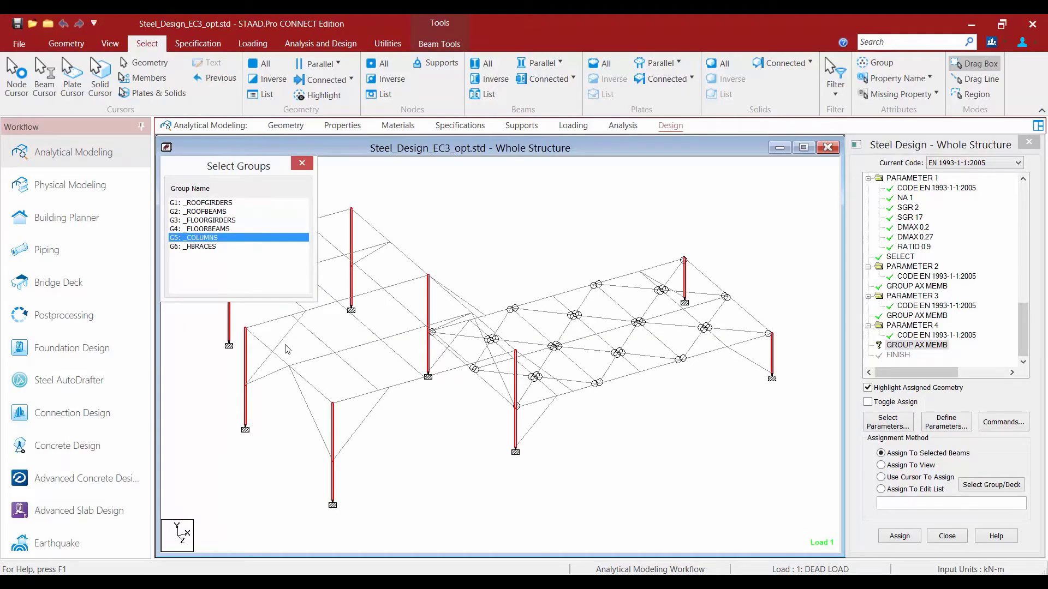
{"action": "left_click", "coordinate": [900, 536]}
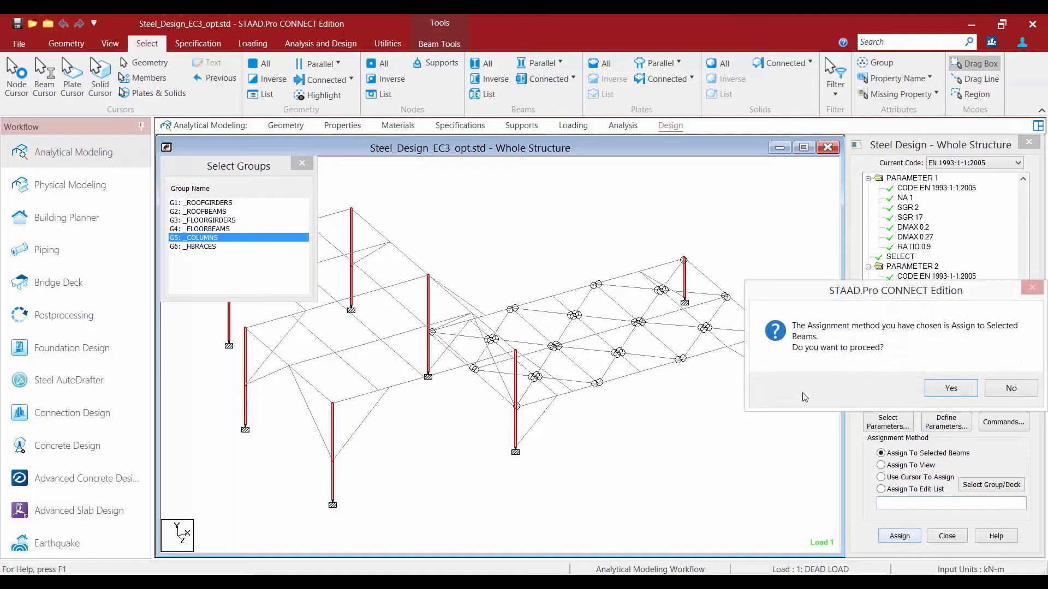
{"action": "left_click", "coordinate": [950, 389]}
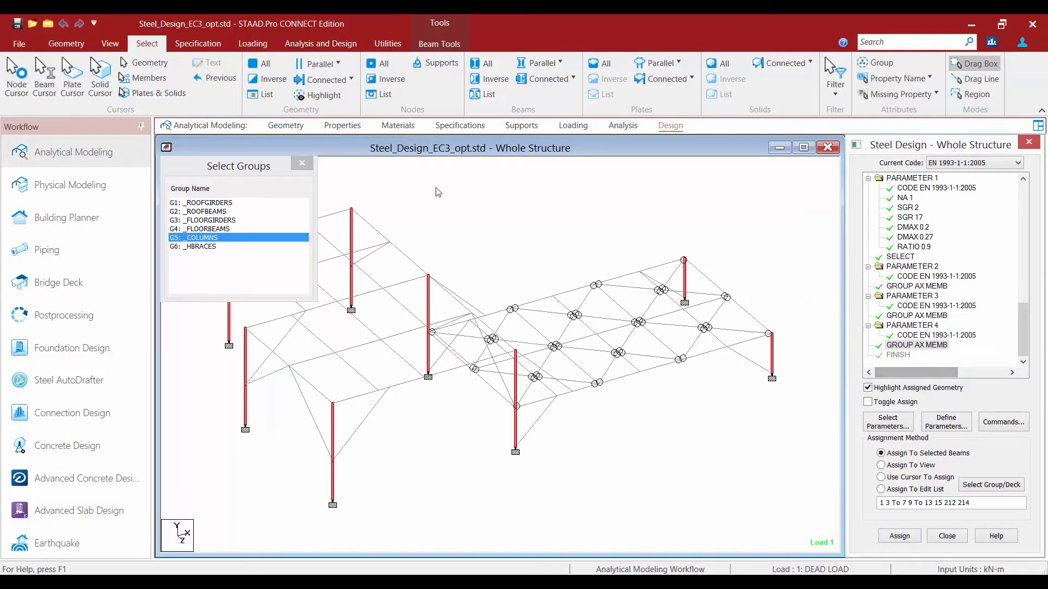
{"action": "left_click", "coordinate": [296, 166]}
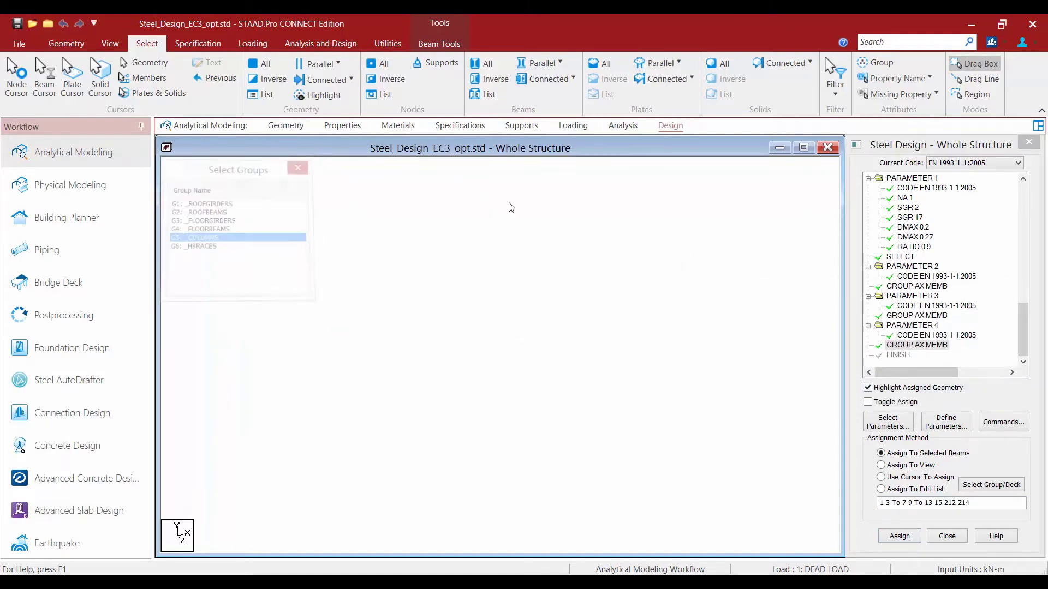
{"action": "left_click", "coordinate": [502, 203]}
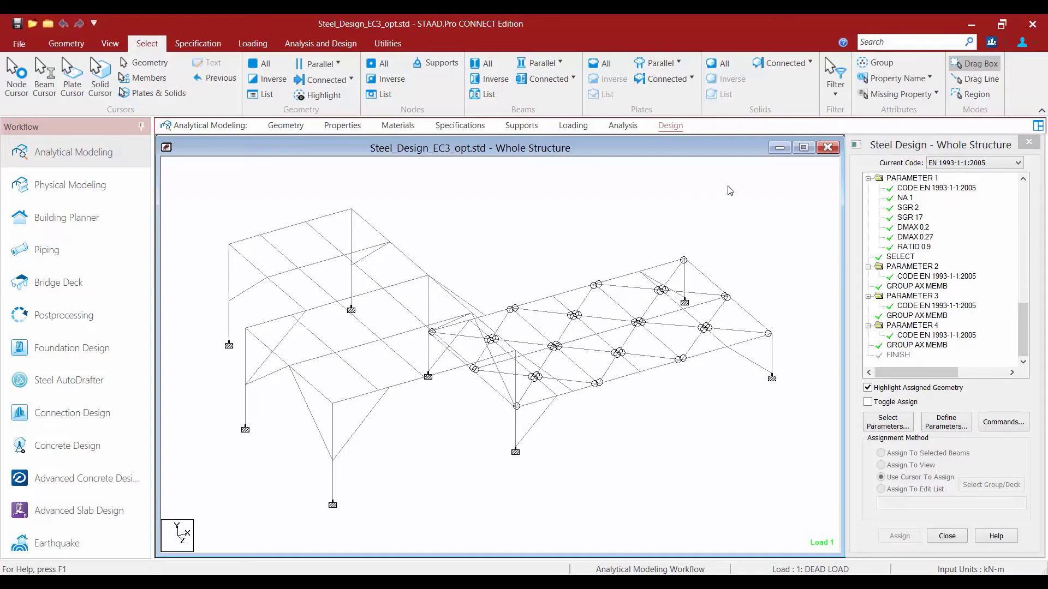
- Review PDELTA ANALYSIS SMALLDELTA and PARAMETER 1, then highlight the members assigned to SELECT
{"action": "left_click", "coordinate": [1023, 318]}
{"action": "left_click_drag", "start_coordinate": [1023, 317], "coordinate": [1022, 315]}
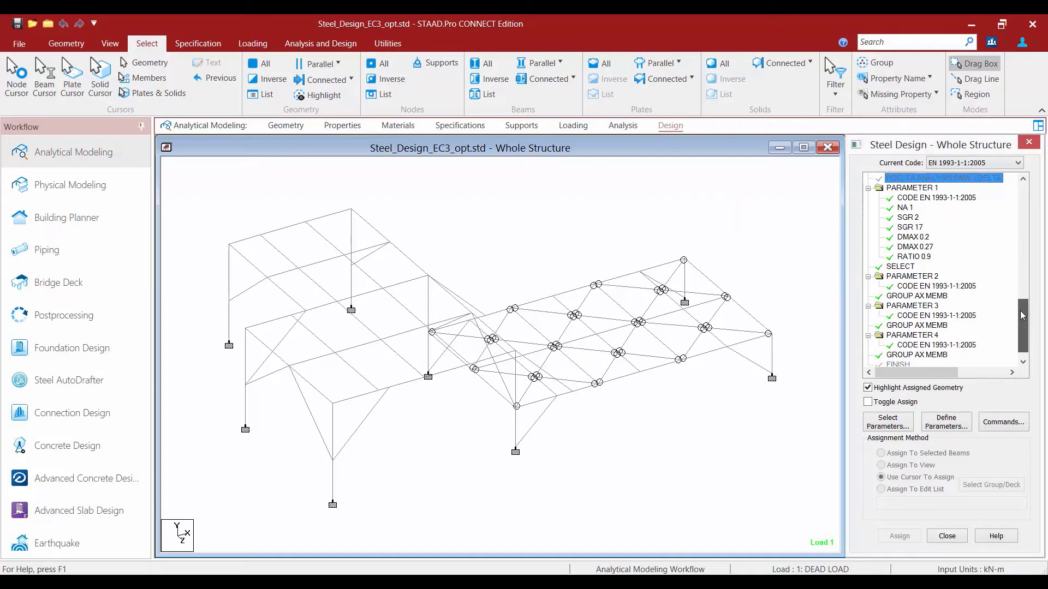
{"action": "left_click", "coordinate": [915, 180]}
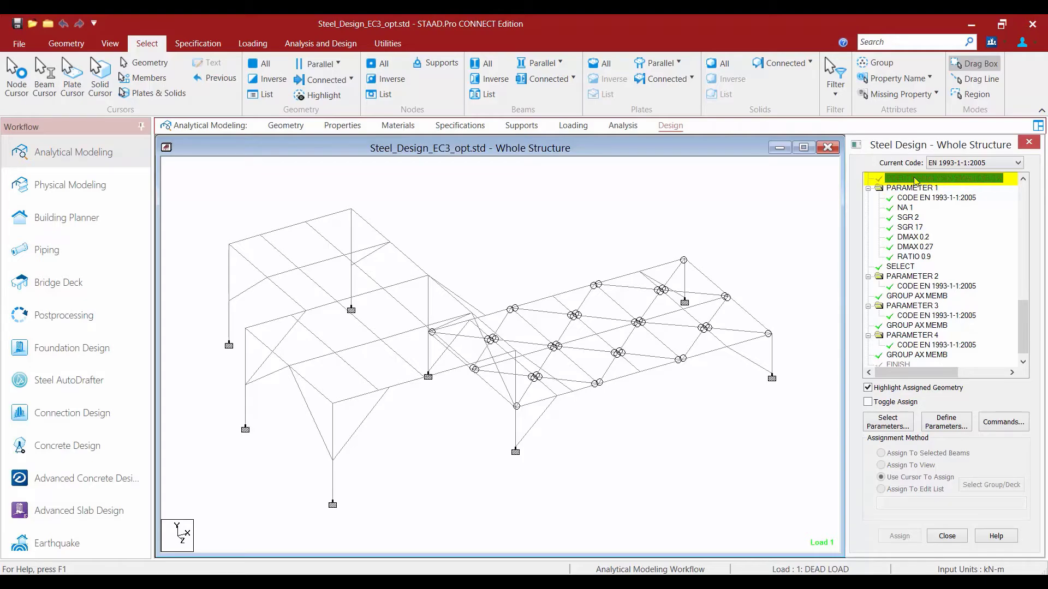
{"action": "left_click", "coordinate": [915, 180]}
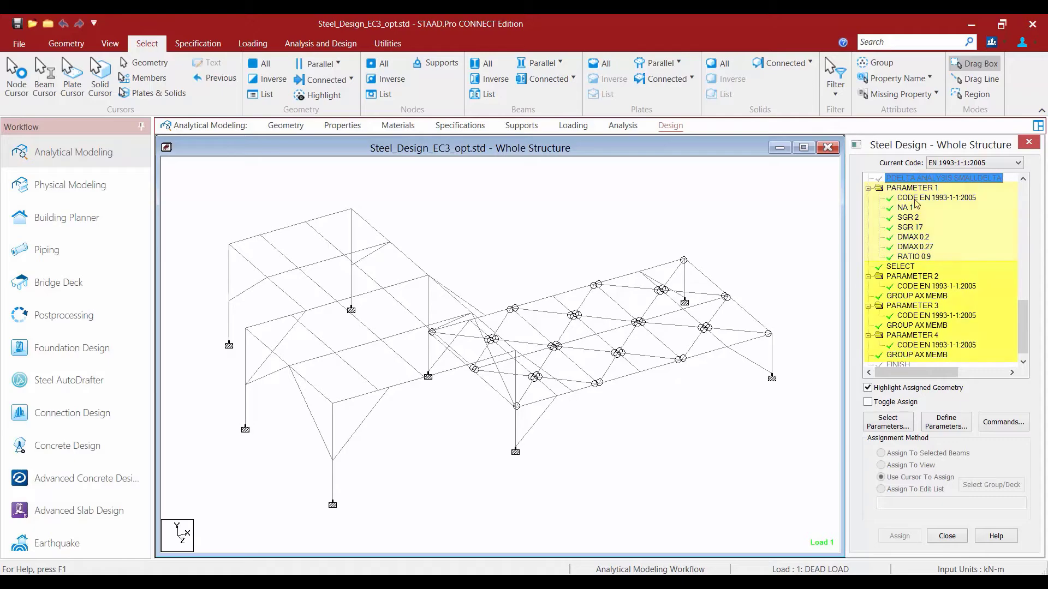
{"action": "left_click", "coordinate": [899, 267]}
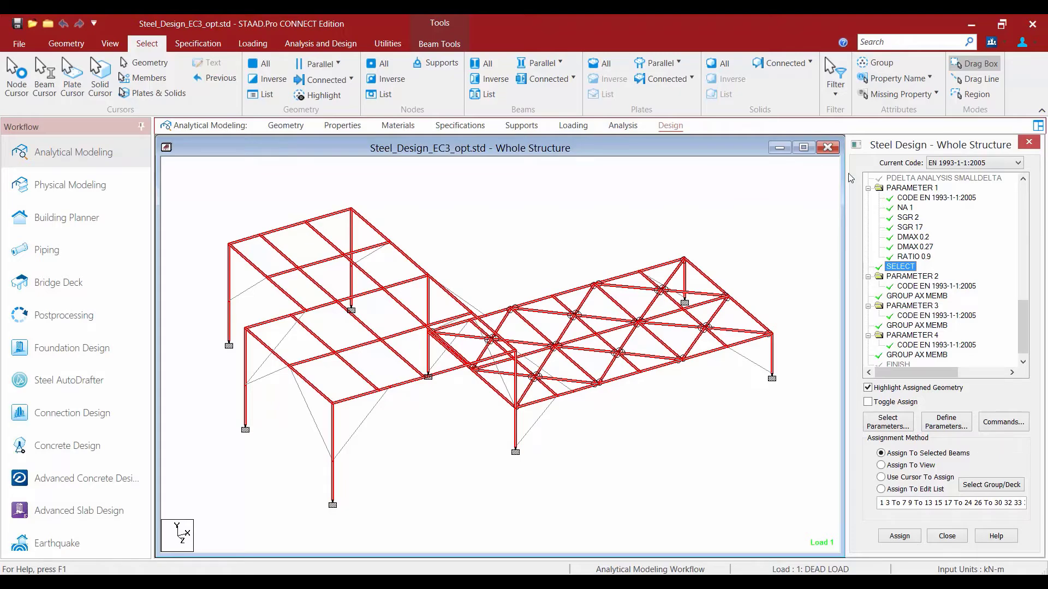
{"action": "left_click", "coordinate": [906, 180]}
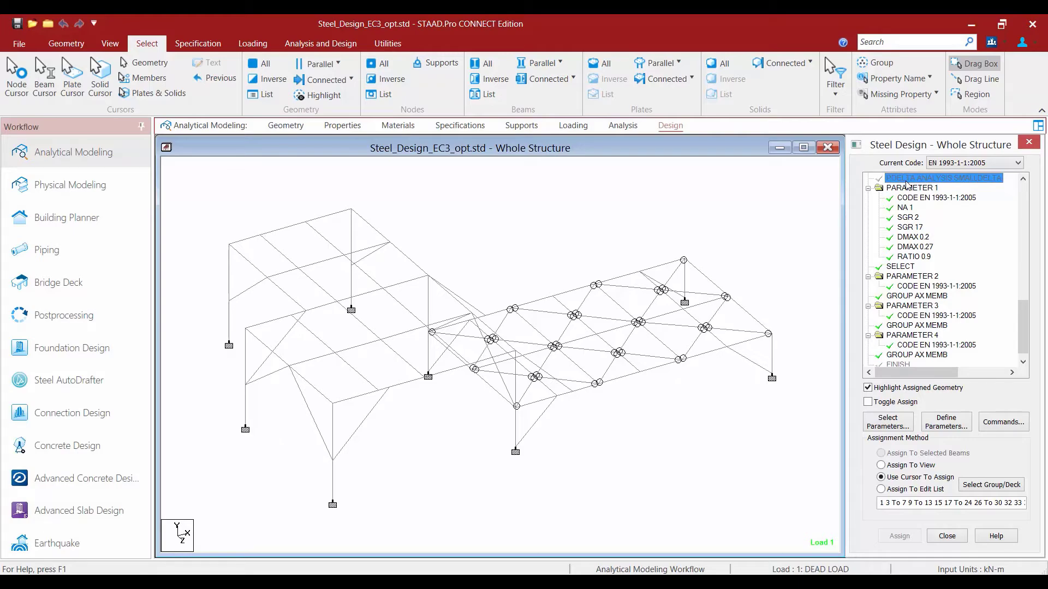
{"action": "left_click_drag", "start_coordinate": [1024, 325], "coordinate": [1024, 334]}
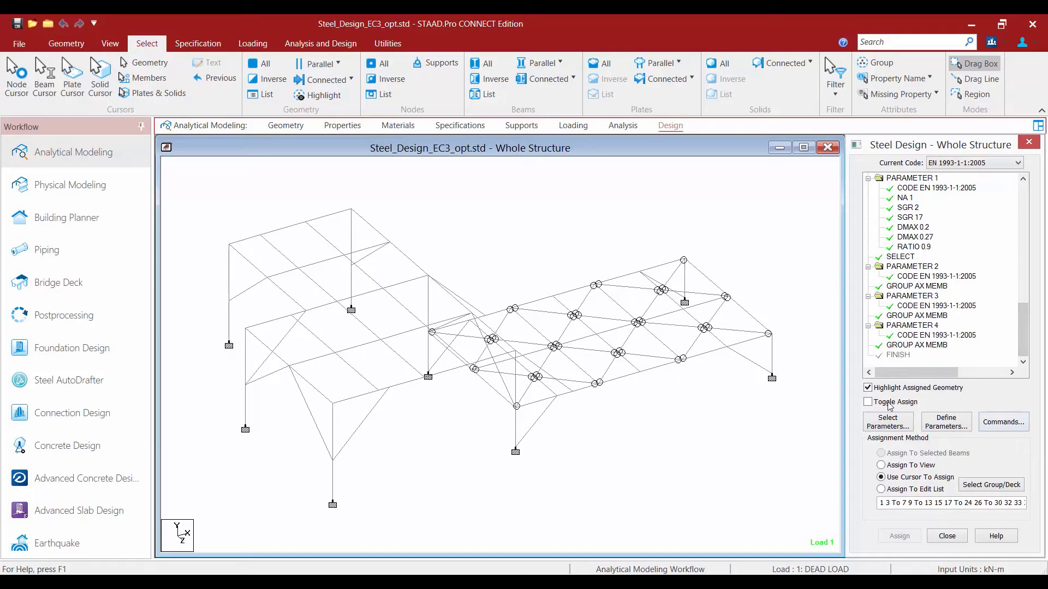
- Add a Small Delta PDELTA ANALYSIS command from the Analysis workflow's Analysis Commands
{"action": "left_click", "coordinate": [614, 128]}
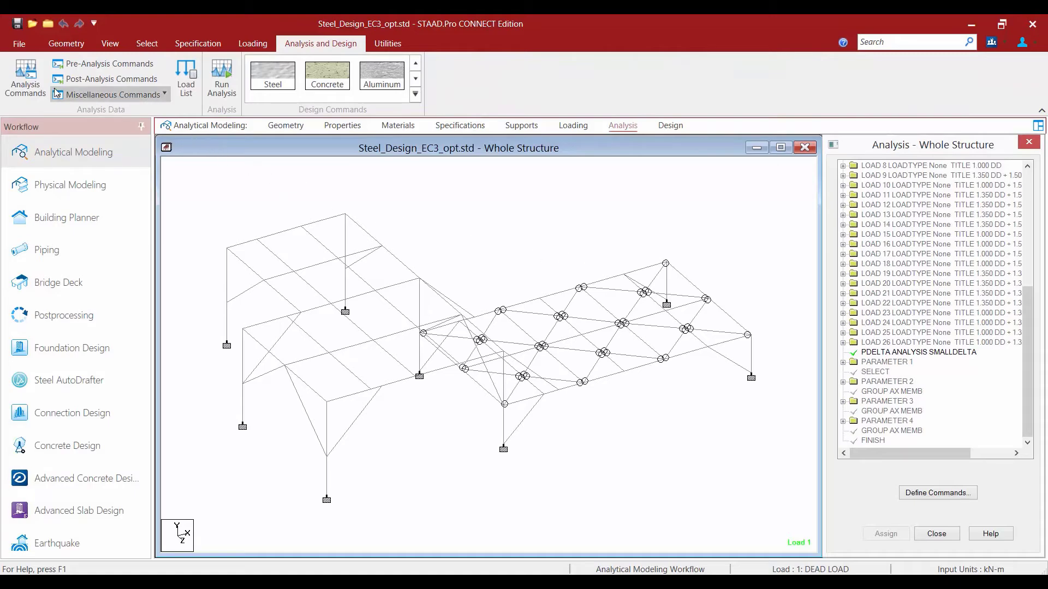
{"action": "left_click", "coordinate": [26, 76]}
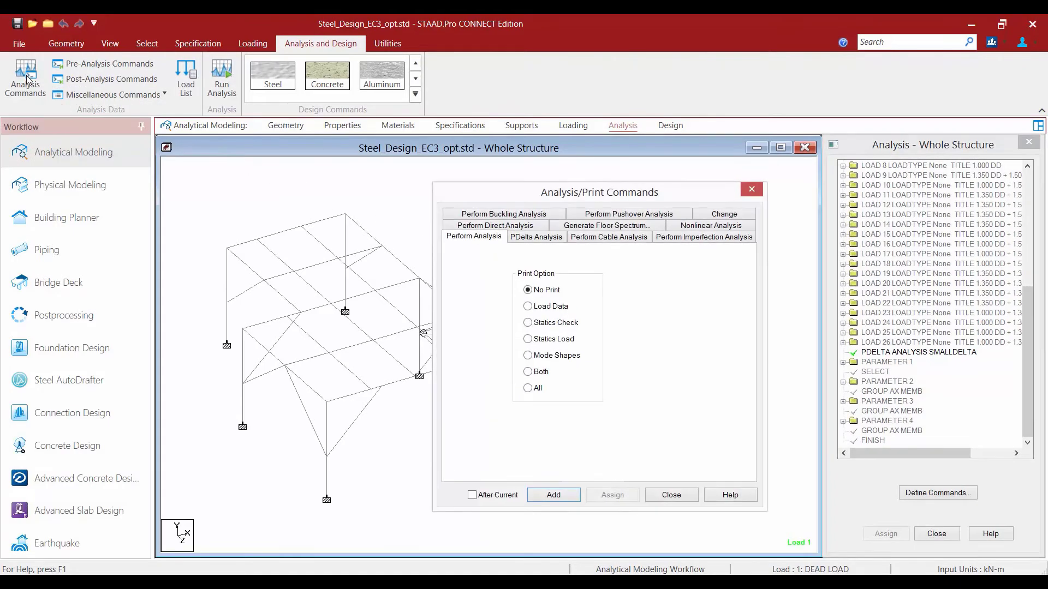
{"action": "left_click", "coordinate": [526, 242]}
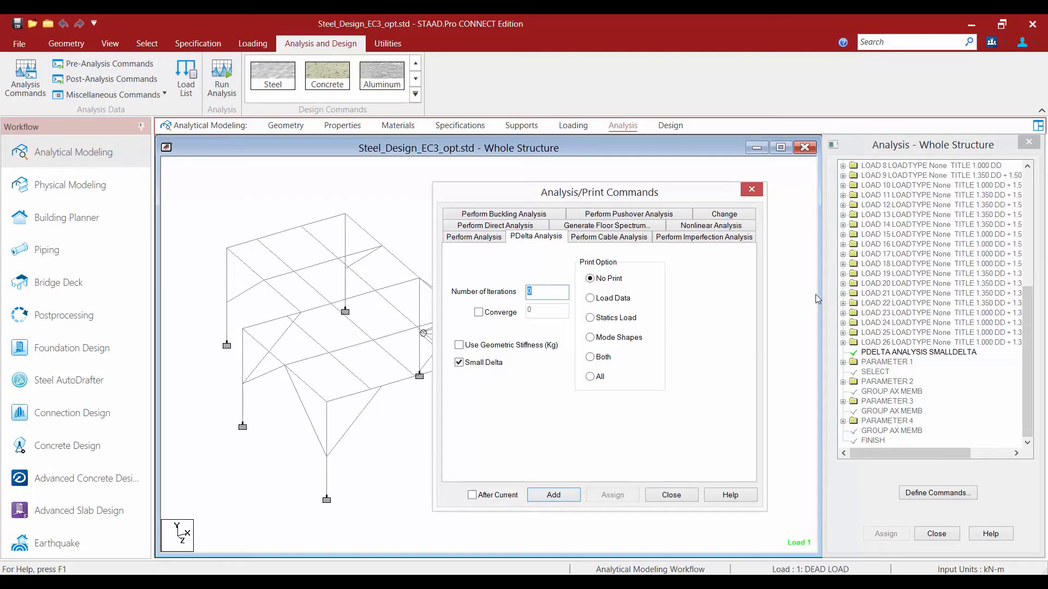
{"action": "left_click", "coordinate": [553, 495]}
{"action": "left_click", "coordinate": [671, 496]}
{"action": "left_click_drag", "start_coordinate": [1024, 288], "coordinate": [1038, 448]}
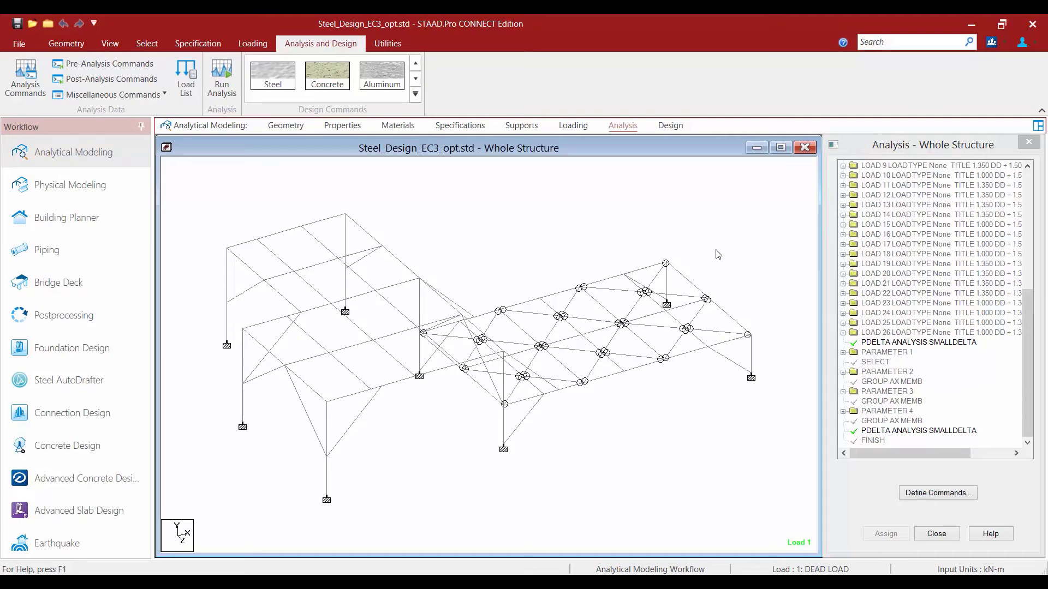
- Define a RATIO parameter with value 1 and select RATIO 1 in the design tree
{"action": "left_click", "coordinate": [670, 127]}
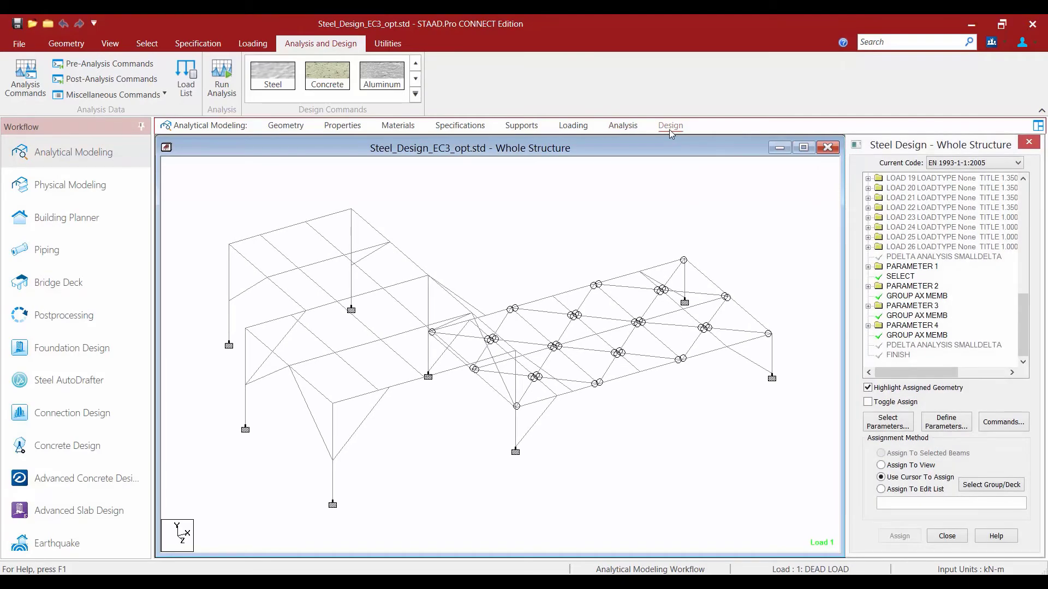
{"action": "left_click", "coordinate": [942, 426]}
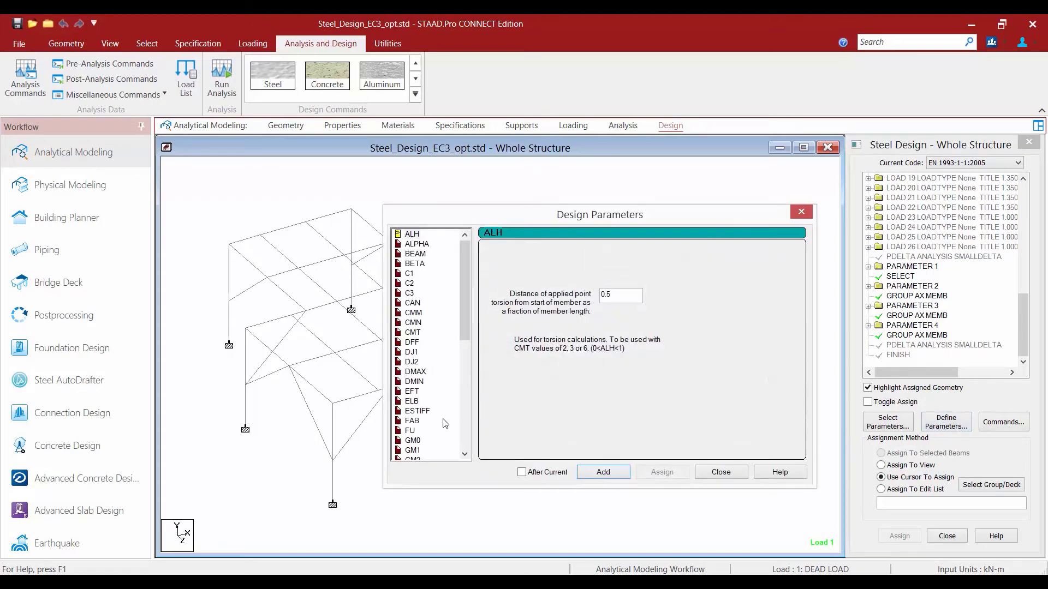
{"action": "left_click_drag", "start_coordinate": [466, 325], "coordinate": [435, 456]}
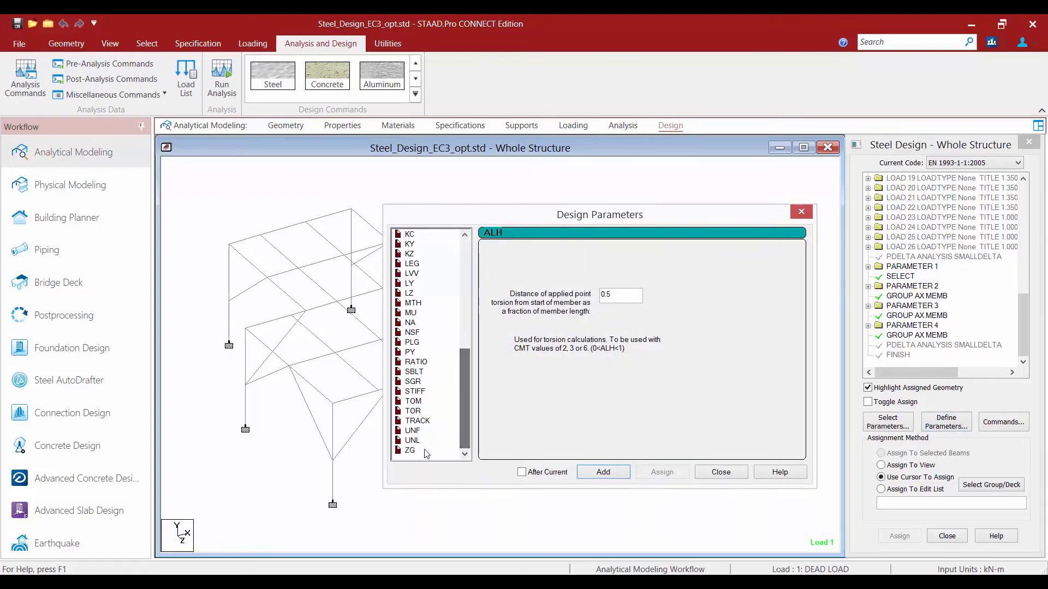
{"action": "left_click", "coordinate": [413, 364]}
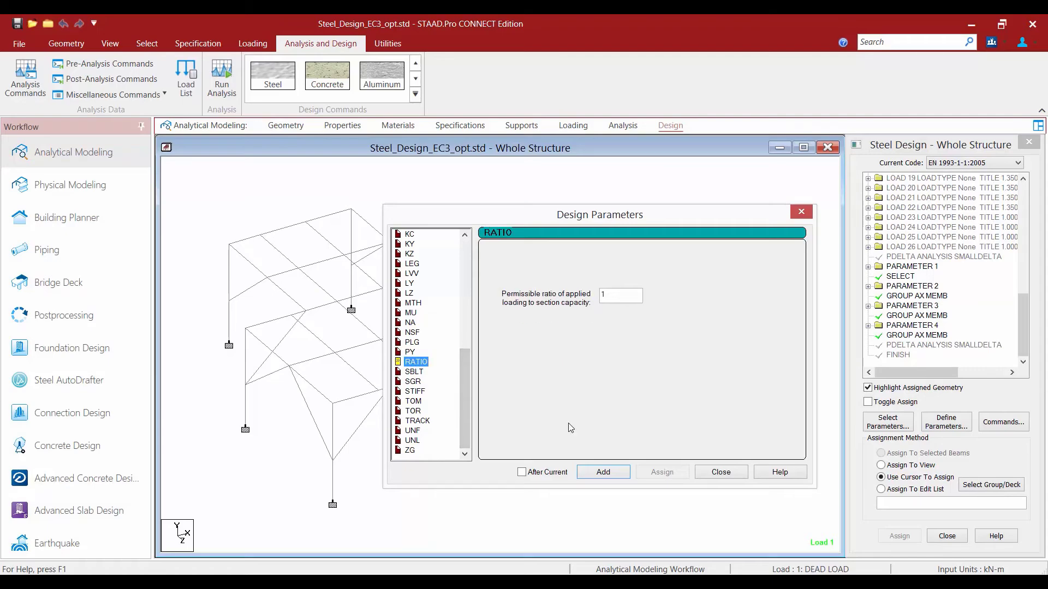
{"action": "left_click", "coordinate": [610, 475]}
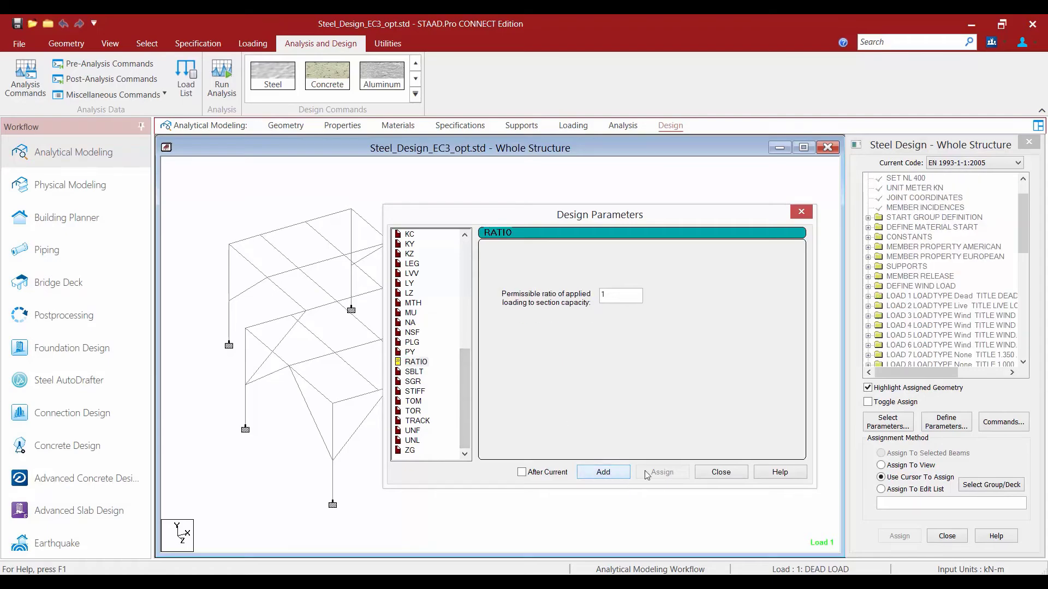
{"action": "left_click", "coordinate": [718, 473]}
{"action": "left_click_drag", "start_coordinate": [1023, 218], "coordinate": [1023, 330]}
{"action": "left_click", "coordinate": [909, 345]}
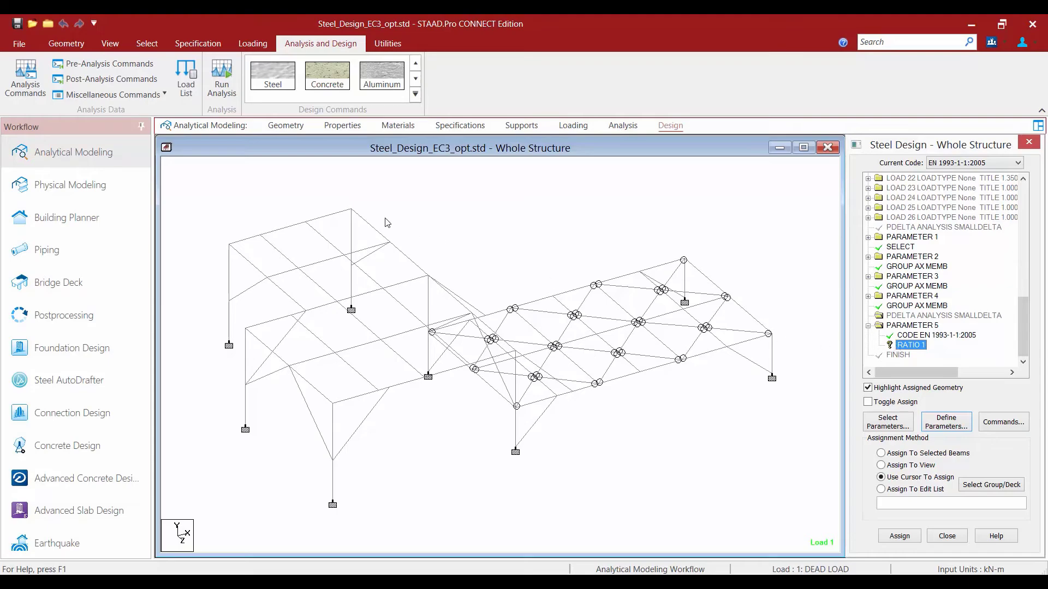
- Select IPE300, L200X200X14 and TUB20020012 members by property and assign RATIO 1 to them
{"action": "left_click", "coordinate": [146, 43]}
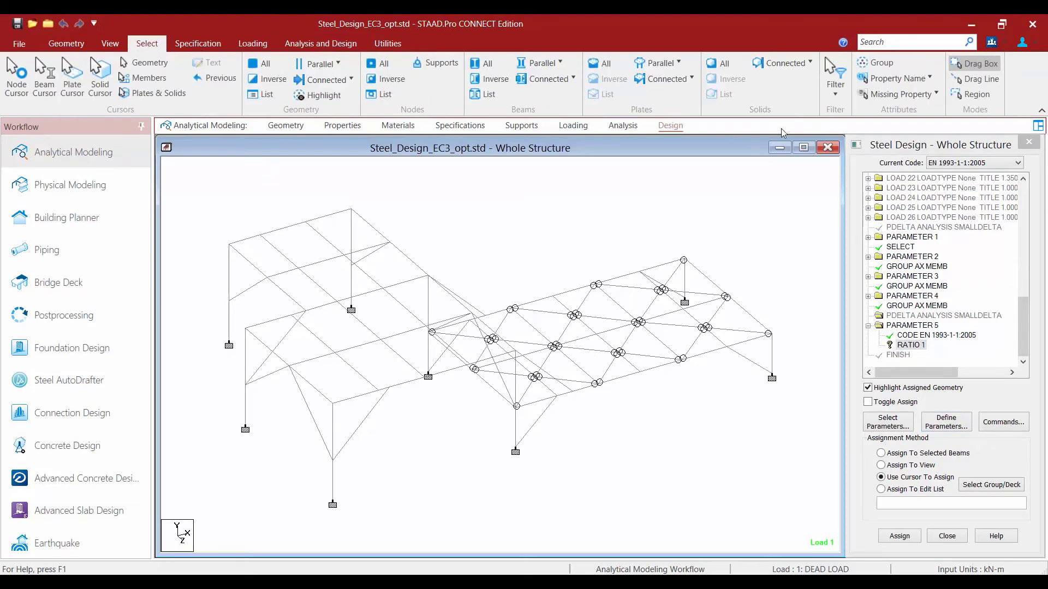
{"action": "left_click", "coordinate": [879, 80]}
{"action": "left_click", "coordinate": [843, 98]}
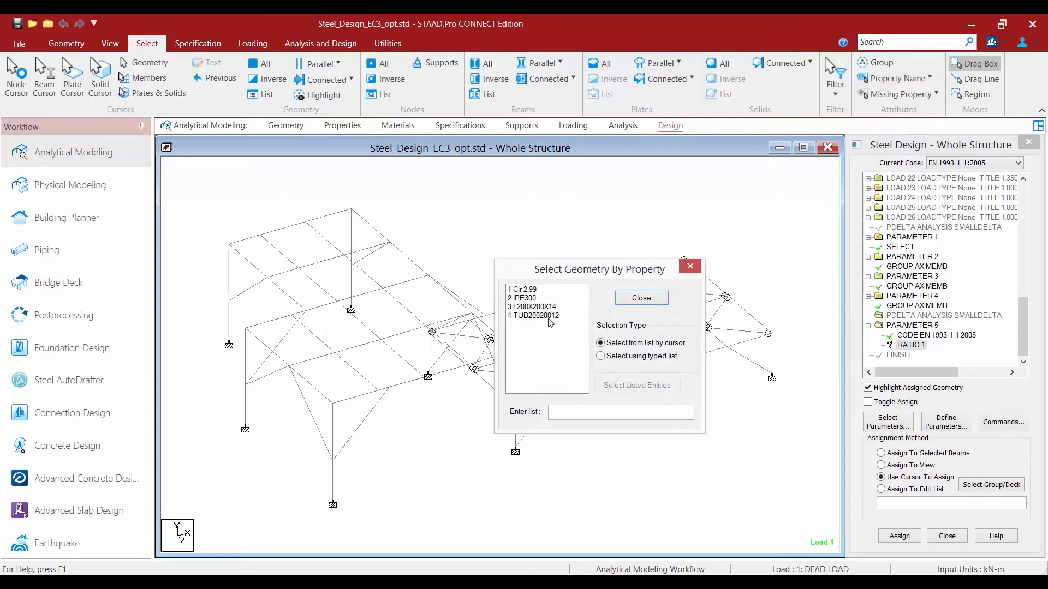
{"action": "left_click", "coordinate": [528, 299]}
{"action": "left_click", "coordinate": [532, 307], "text": "shift"}
{"action": "left_click", "coordinate": [532, 315], "text": "shift"}
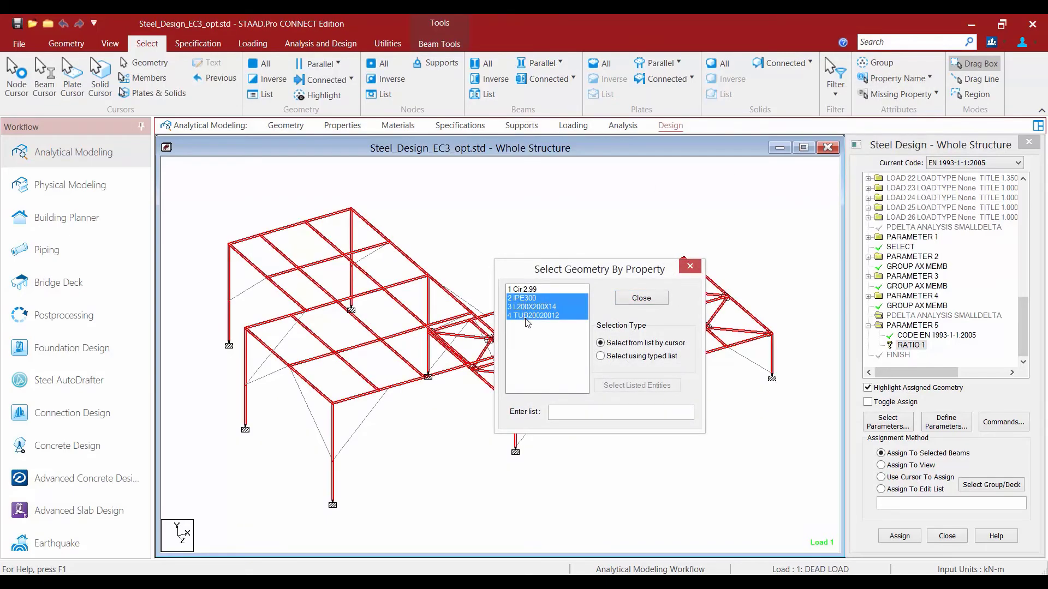
{"action": "left_click", "coordinate": [897, 536]}
{"action": "left_click", "coordinate": [945, 388]}
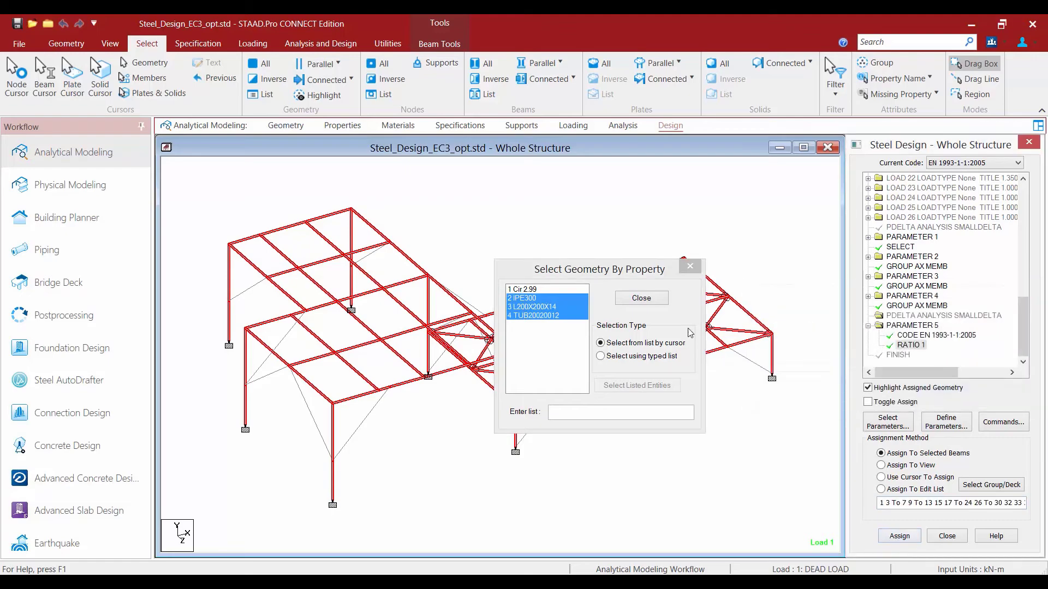
{"action": "left_click", "coordinate": [636, 300]}
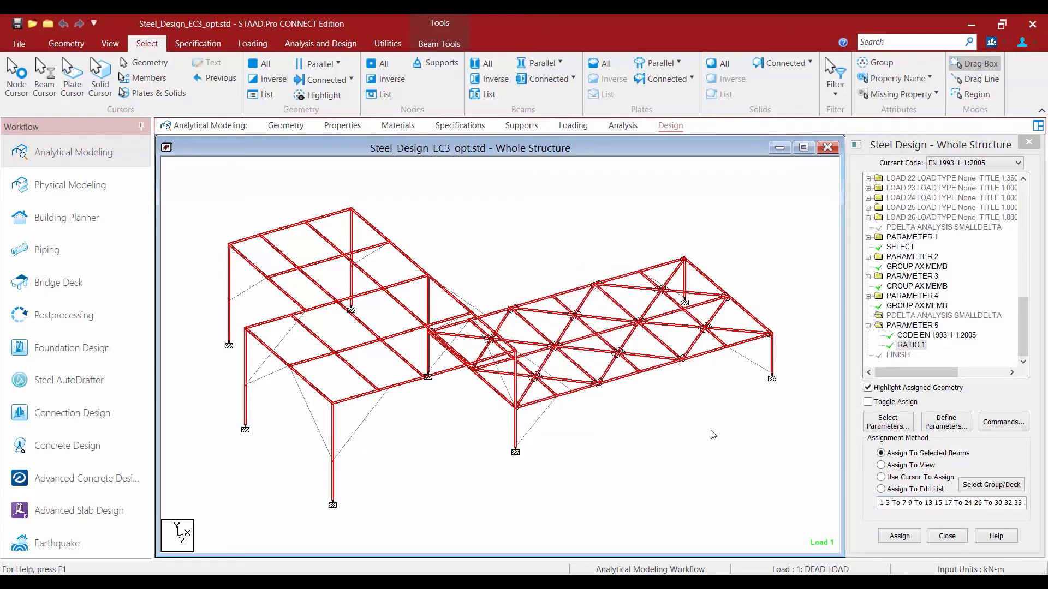
- Assign the CHECK CODE design command to the selected members
{"action": "left_click", "coordinate": [1005, 423]}
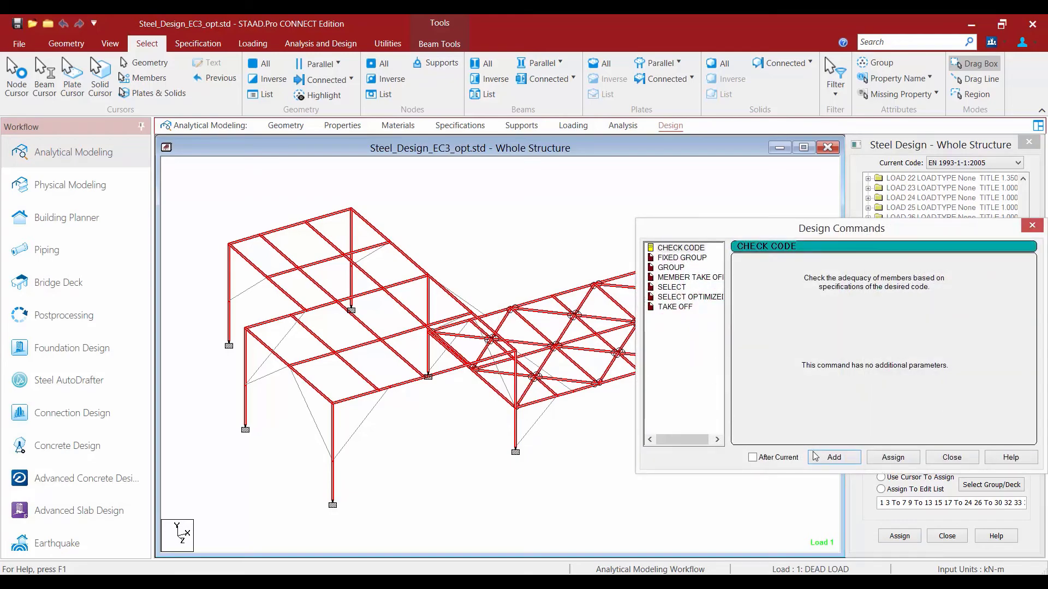
{"action": "left_click", "coordinate": [887, 458]}
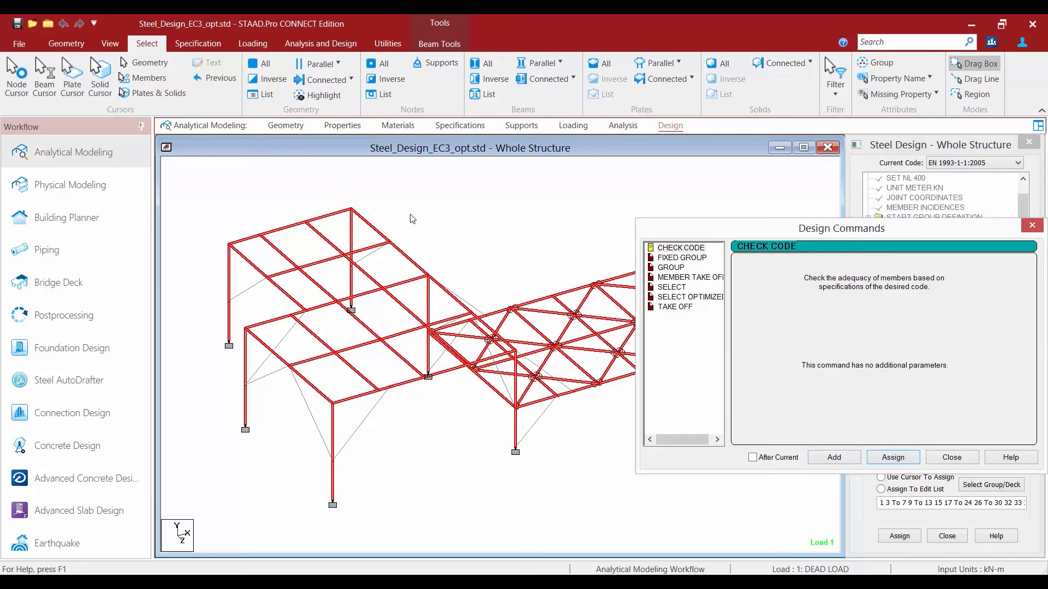
{"action": "left_click", "coordinate": [951, 459]}
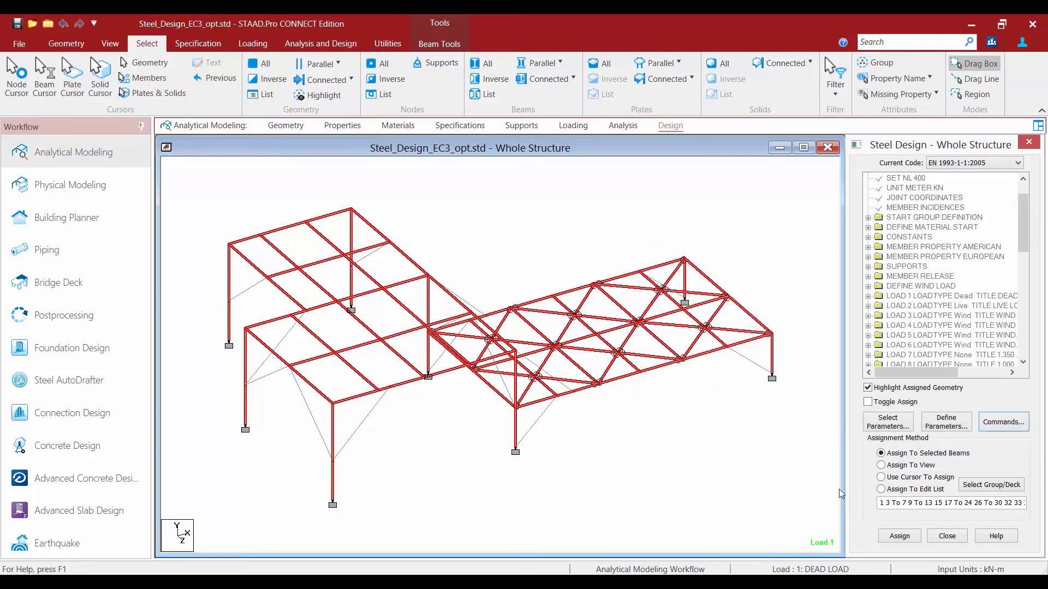